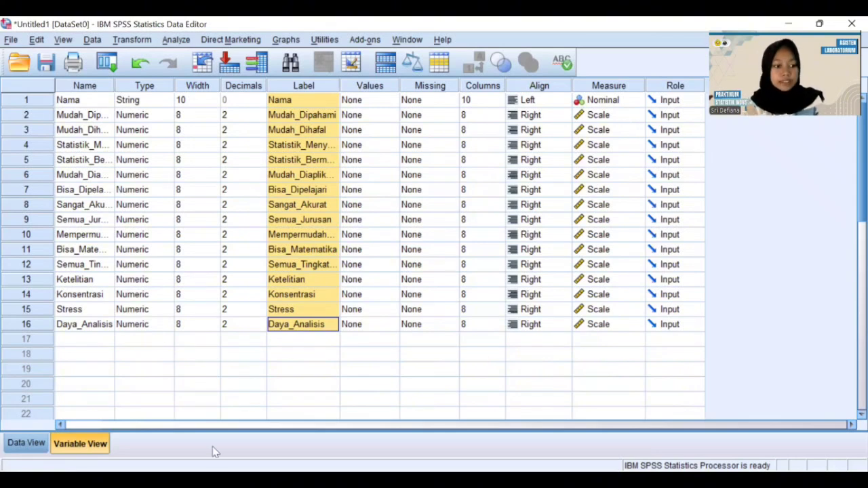
Step: Start a K-Means Cluster analysis on the questionnaire data and label the cases by Nama
left_click(28, 443)
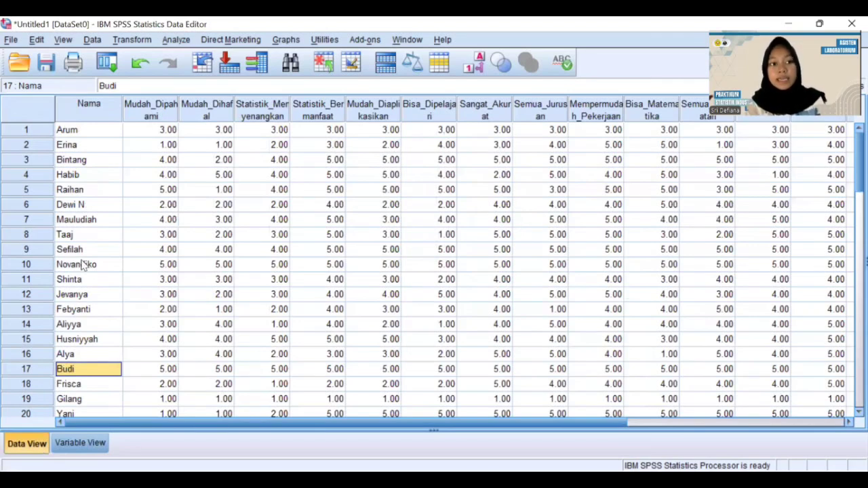
left_click(175, 44)
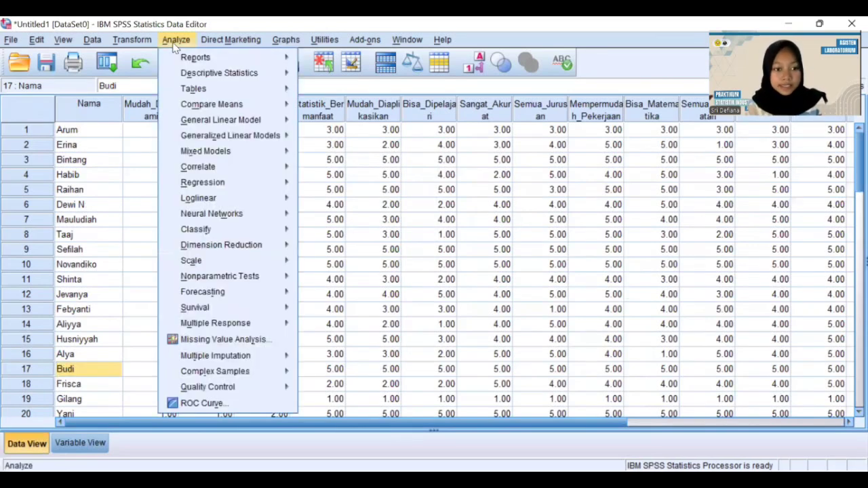
mouse_move(220, 232)
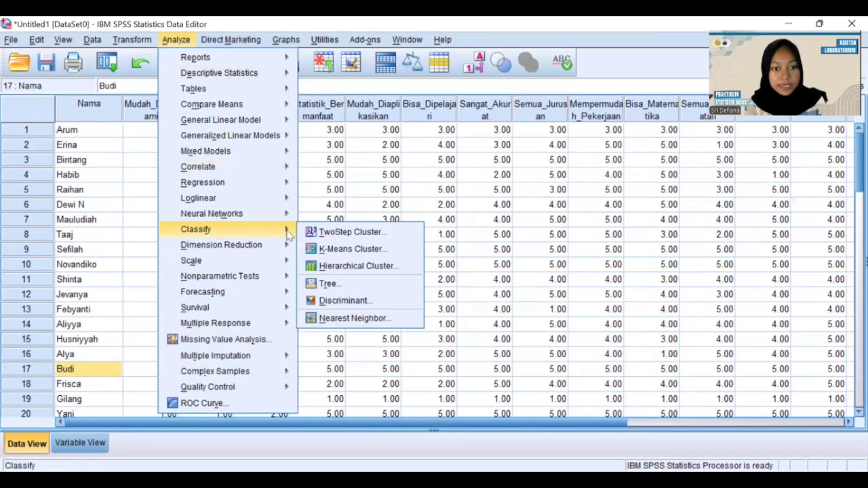
left_click(341, 248)
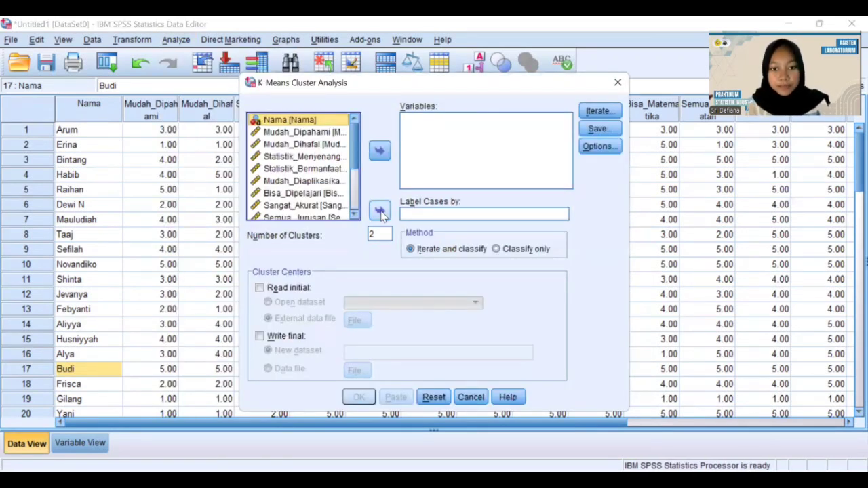
left_click(379, 210)
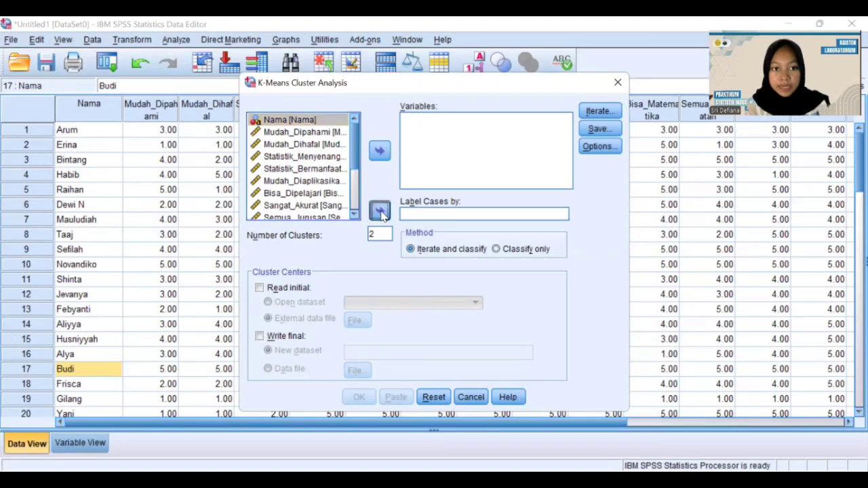
Step: Add all variables from Mudah_Dipahami through Daya_Analisis to the K-Means analysis
mouse_move(309, 120)
left_mouse_down()
mouse_move(305, 173)
mouse_move(304, 122)
left_mouse_up()
key("shift+End")
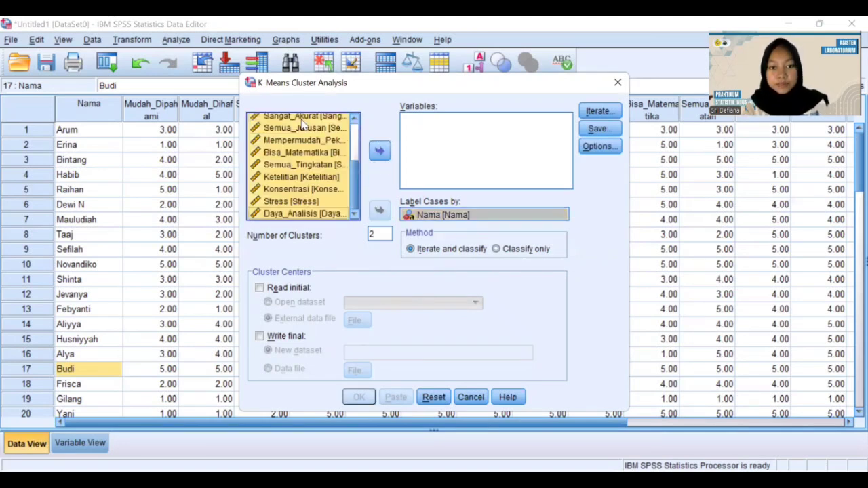
left_click(380, 150)
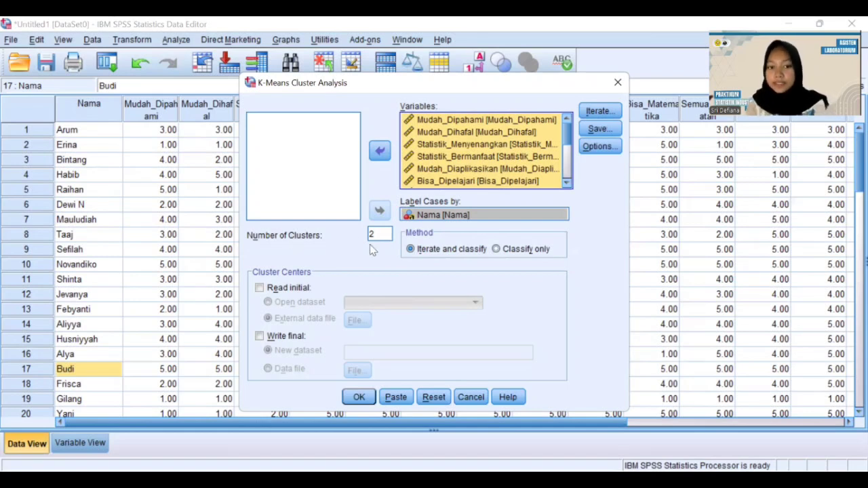
Step: Accept 10 maximum iterations and have cluster membership and distance from cluster center saved as new variables
left_click(599, 112)
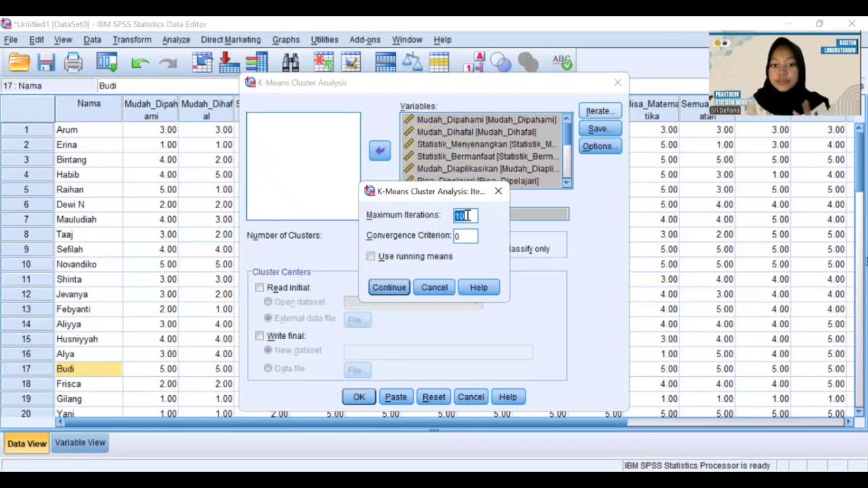
left_click(378, 289)
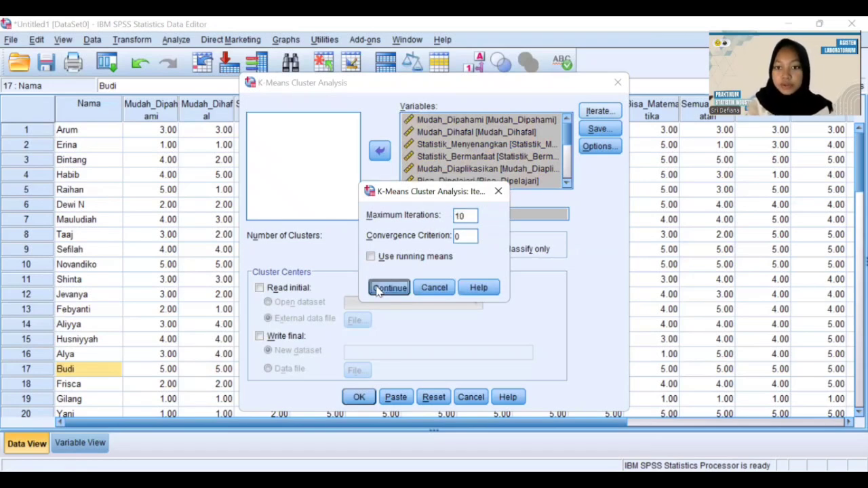
left_click(583, 130)
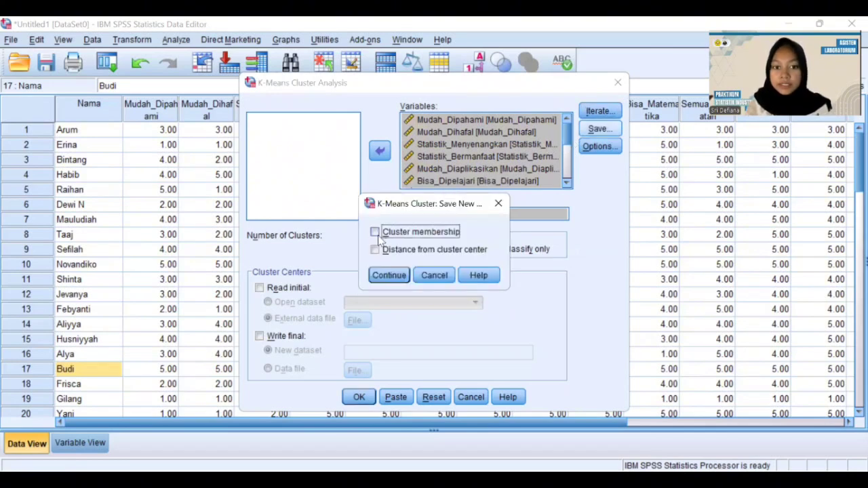
left_click(375, 233)
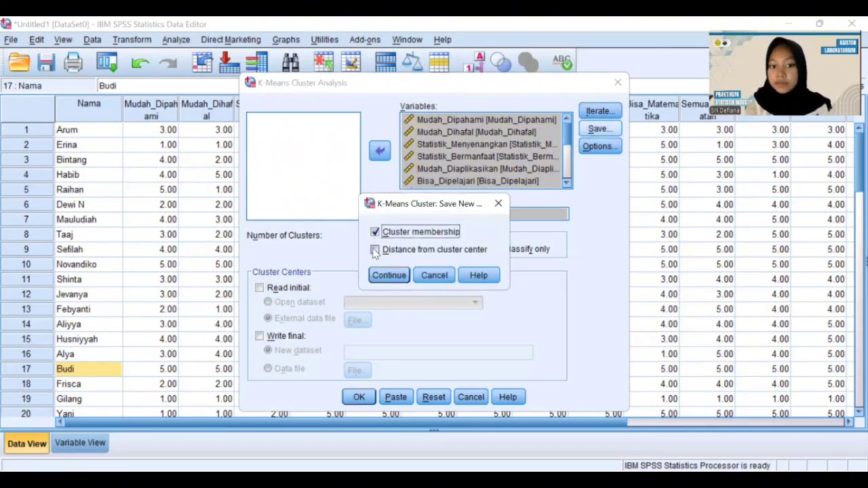
left_click(375, 250)
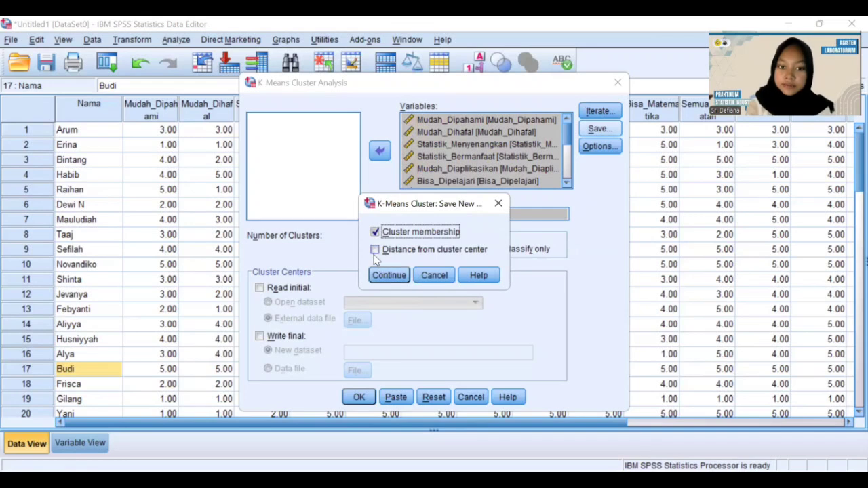
left_click(381, 274)
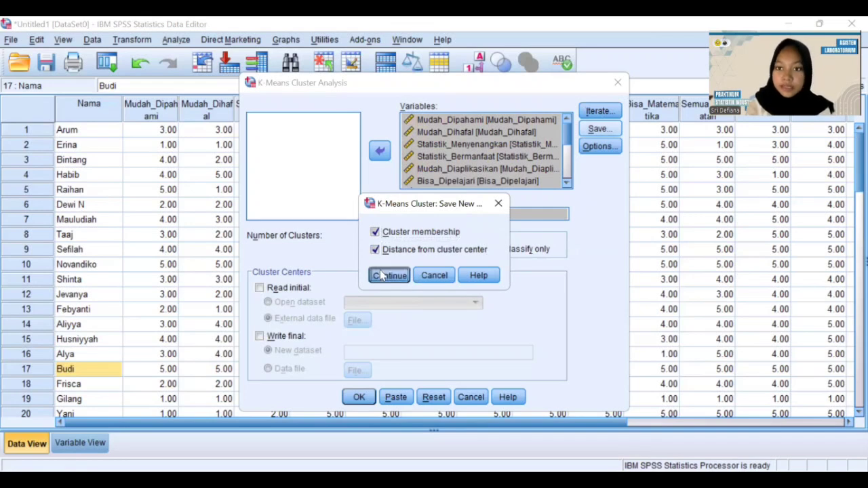
Step: Include the ANOVA table in the K-Means statistics and run the analysis with 2 clusters
left_click(598, 155)
left_click(371, 217)
left_click(390, 318)
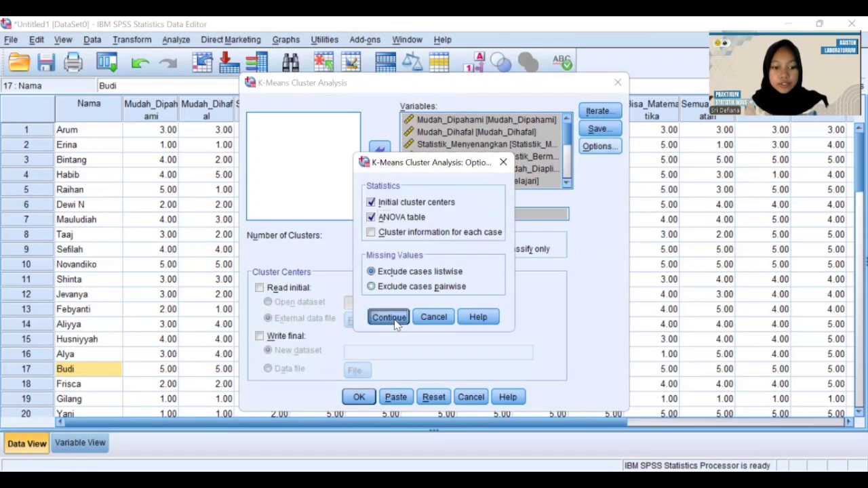
left_click(358, 397)
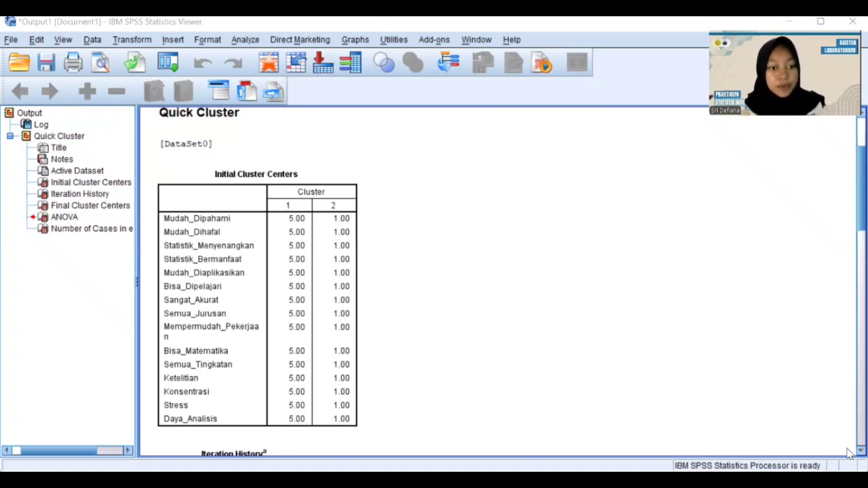
Step: Examine the Quick Cluster output: initial centers, iteration history, final centers, ANOVA table and number of cases in each cluster
scroll(848, 453, "down", 3)
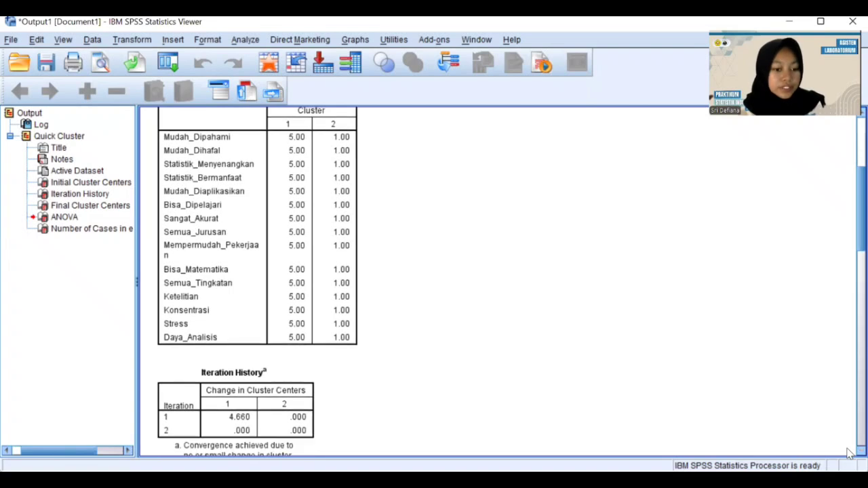
scroll(849, 453, "down", 1)
scroll(848, 453, "down", 2)
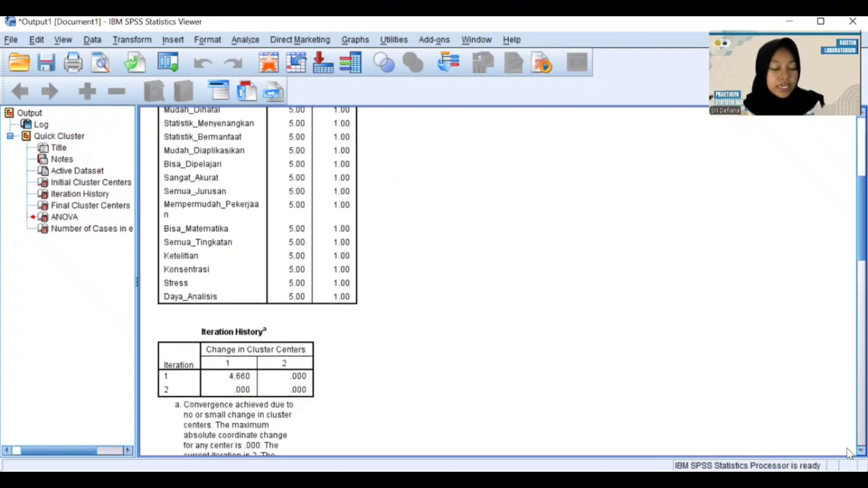
scroll(849, 453, "down", 1)
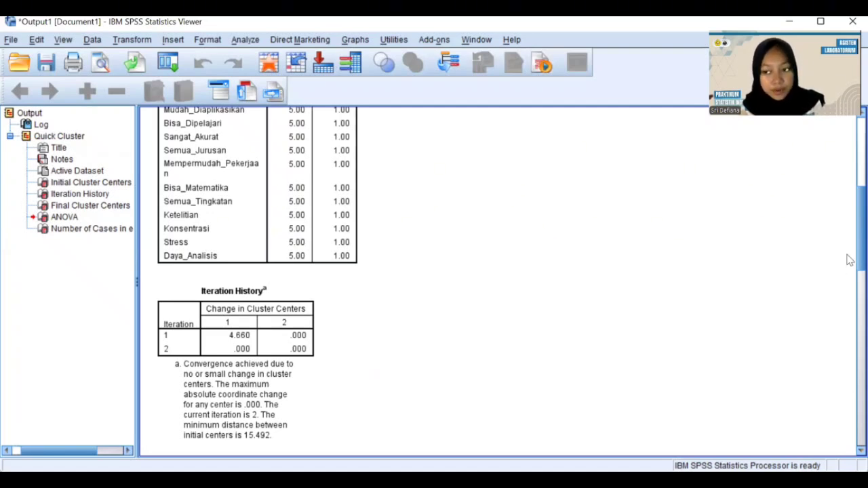
scroll(849, 265, "down", 3)
scroll(850, 299, "down", 10)
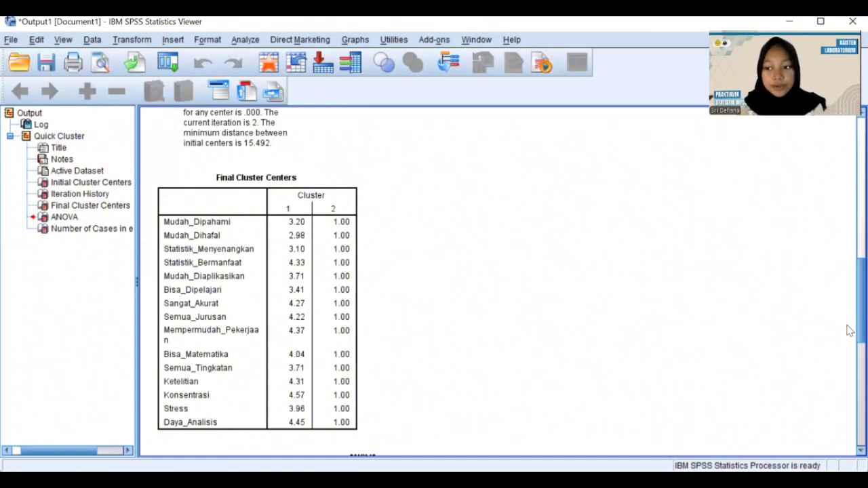
scroll(850, 312, "up", 10)
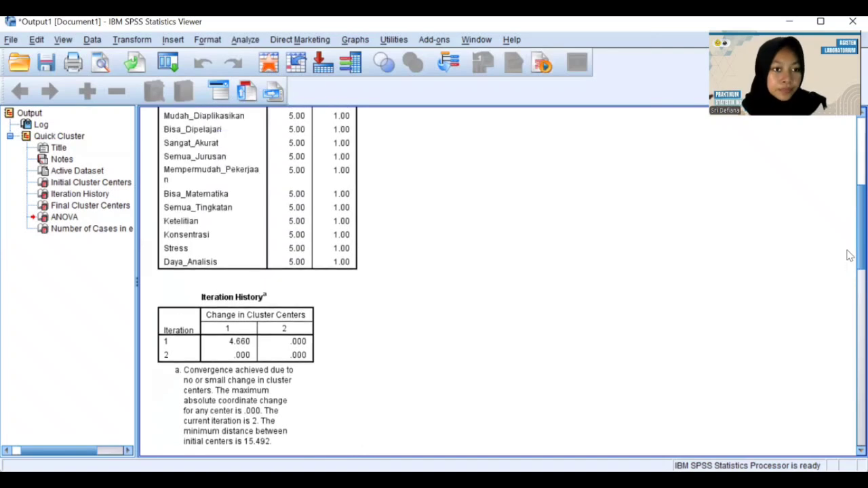
scroll(850, 224, "up", 1)
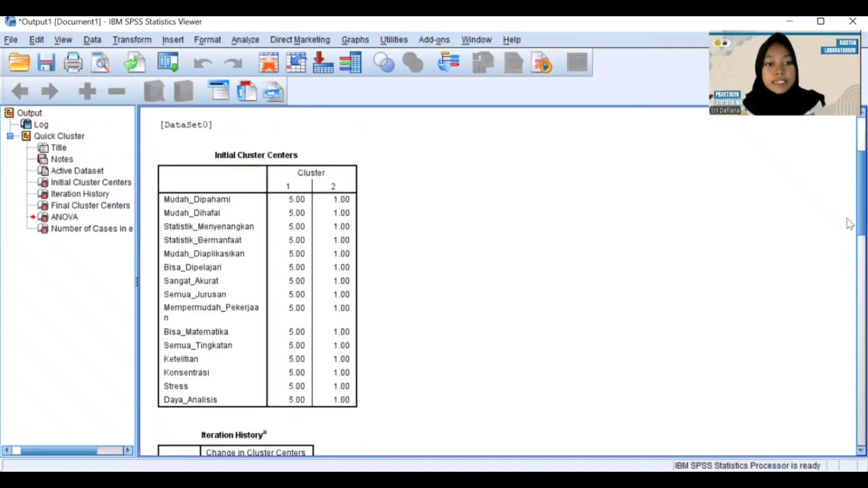
scroll(850, 224, "down", 1)
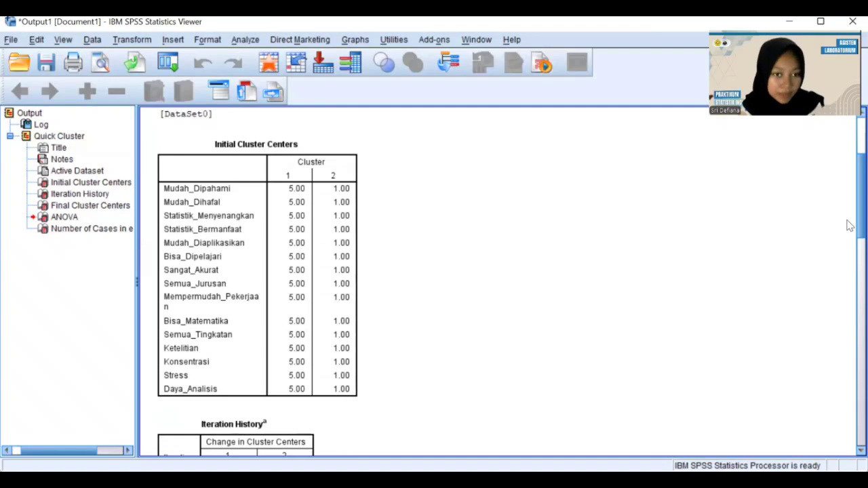
scroll(850, 226, "up", 1)
scroll(850, 224, "down", 10)
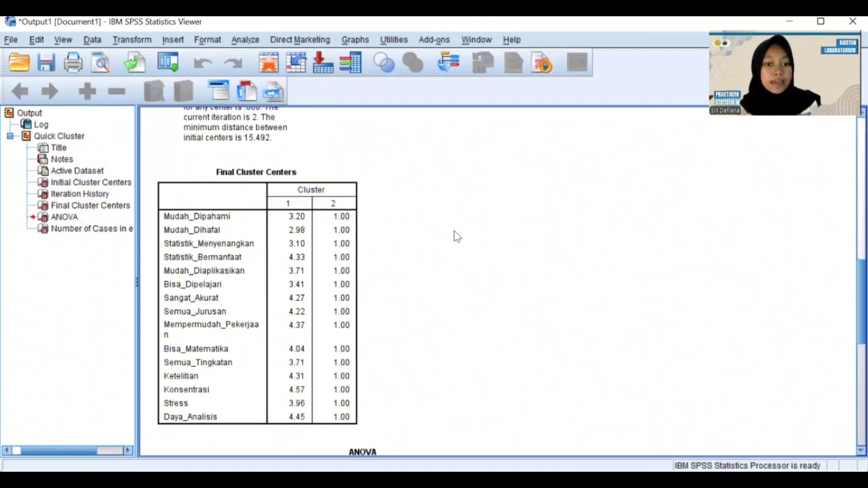
scroll(847, 332, "down", 5)
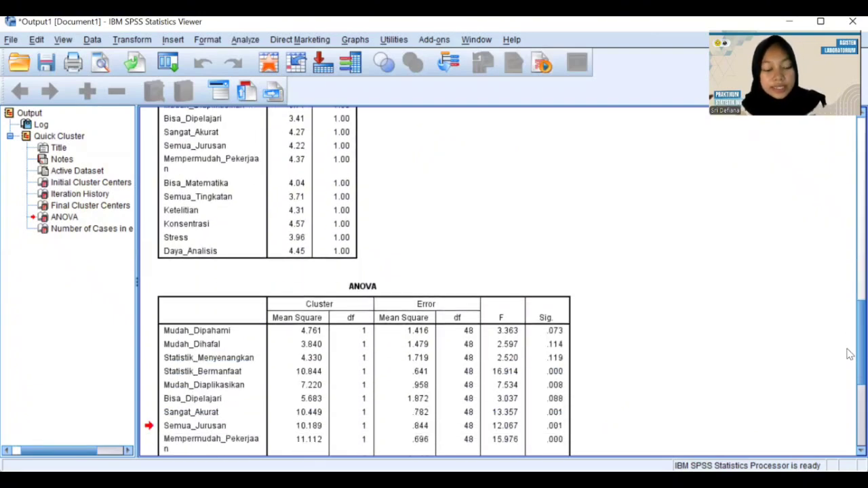
scroll(849, 372, "down", 4)
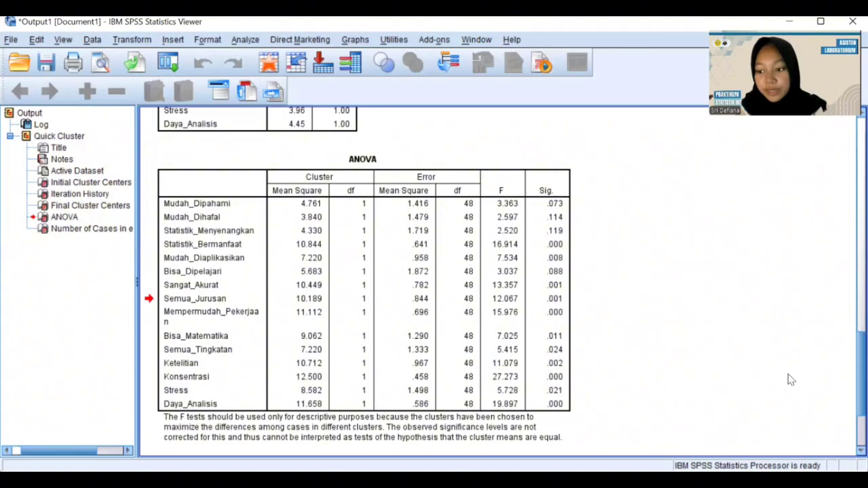
scroll(850, 368, "down", 3)
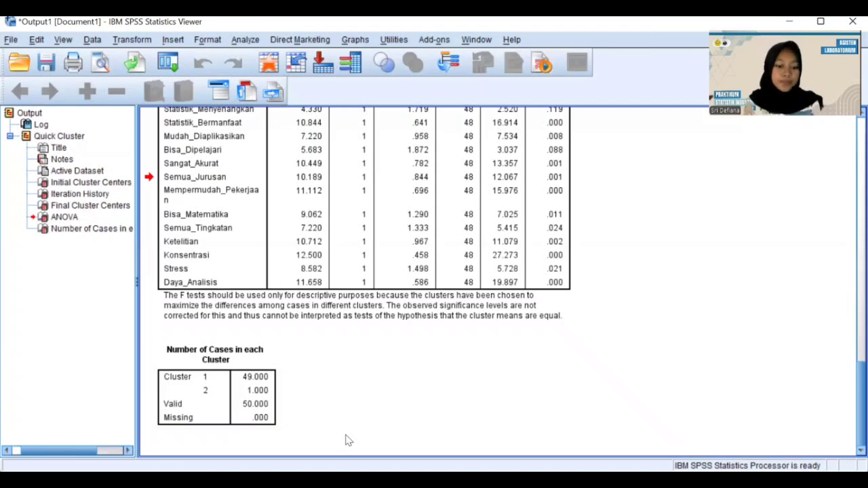
Step: Return to the data and start a Hierarchical Cluster analysis with the cases labelled by Nama
key("alt+Tab")
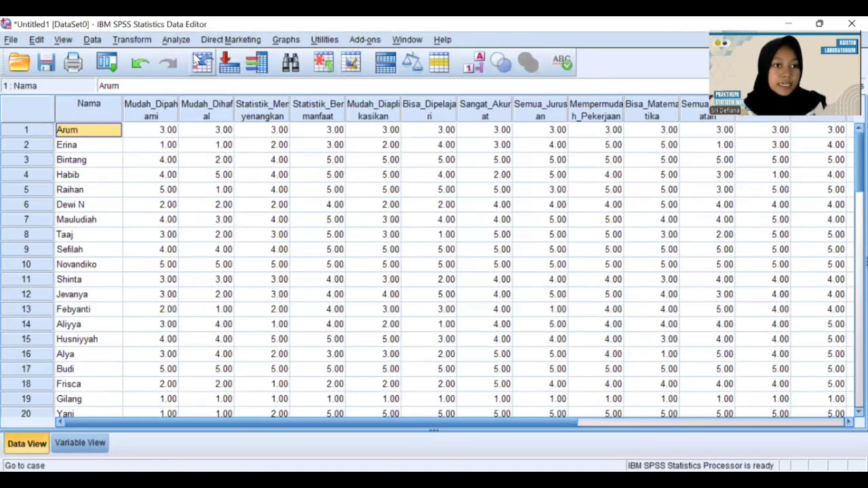
left_click(175, 41)
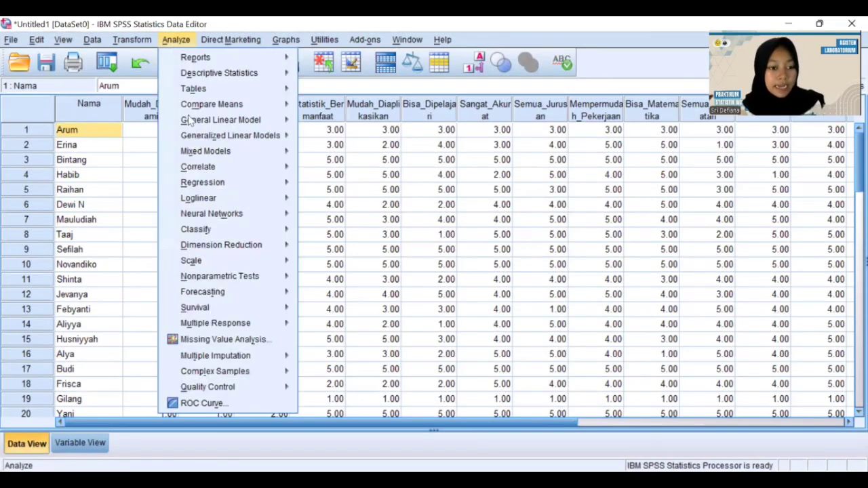
mouse_move(203, 235)
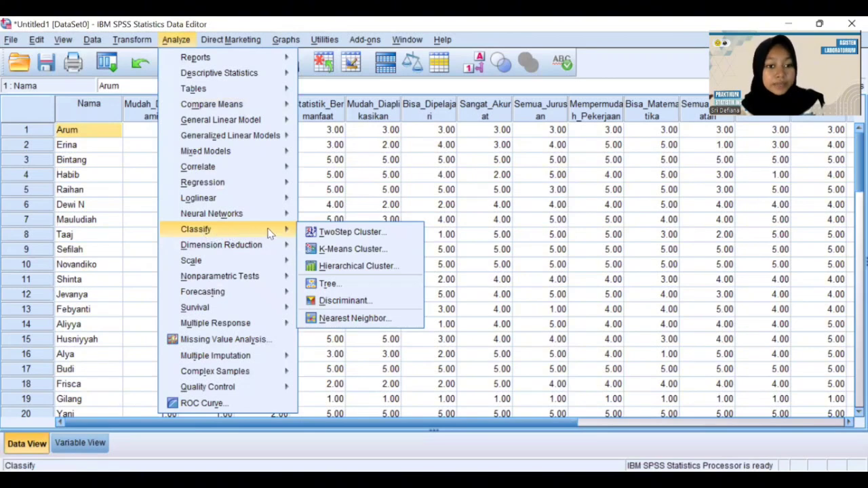
left_click(348, 269)
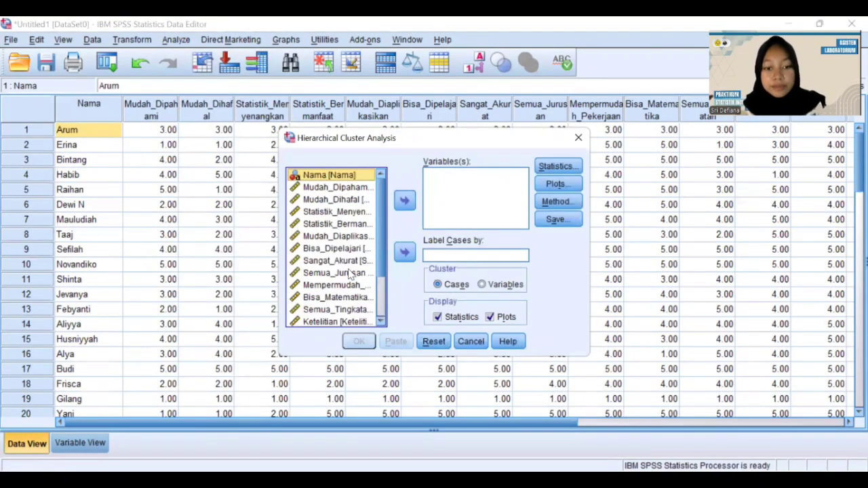
left_click(404, 253)
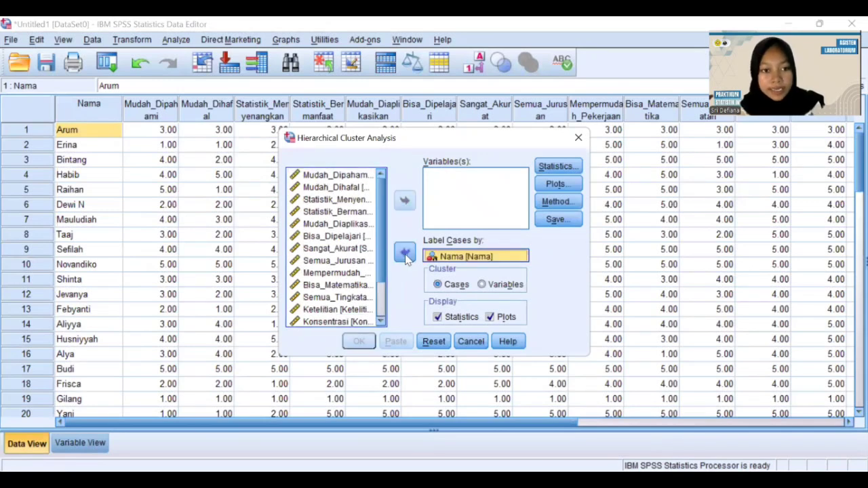
Step: Add the variables Mudah_Dipahami through Daya_Analisis to the hierarchical analysis, leaving out the saved cluster number and distance variables
left_click(351, 178)
key("shift+Down")
key("shift+Down")
key("shift+Down")
key("shift+Down")
key("shift+Down")
key("shift+Down")
key("shift+Down")
key("shift+Down")
key("shift+Down")
key("shift+Down")
key("shift+Down")
key("shift+Down")
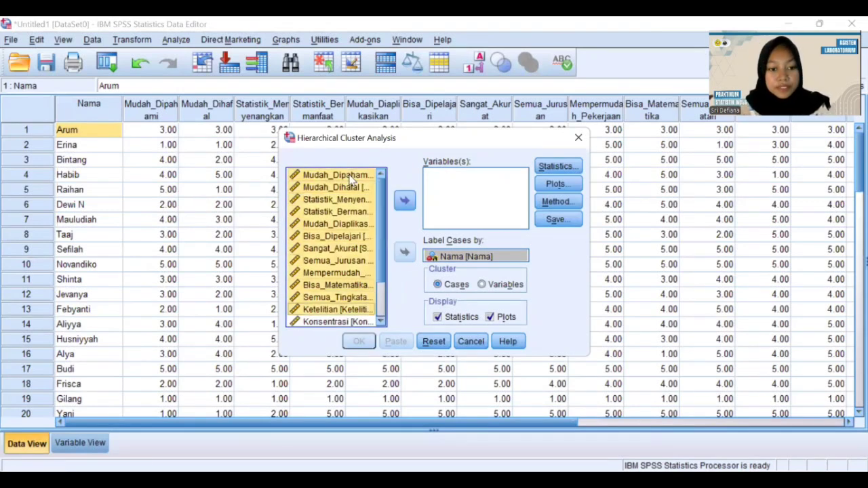
key("shift+Down")
key("shift+Down")
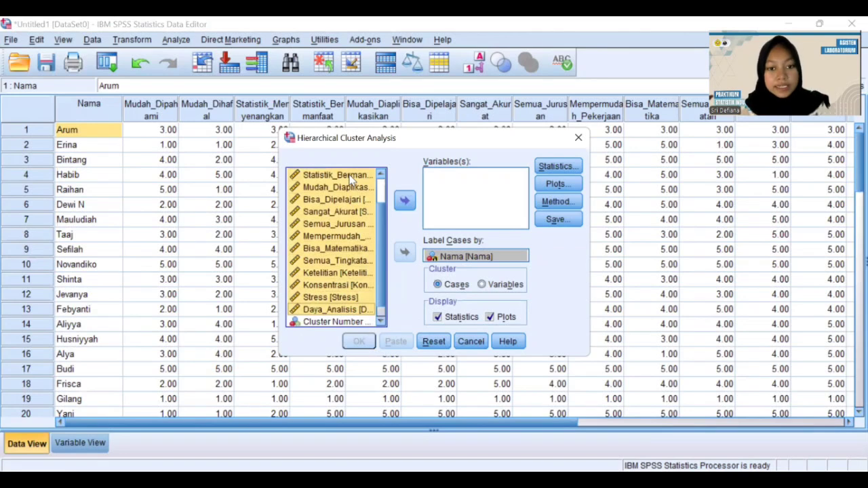
left_click(414, 206)
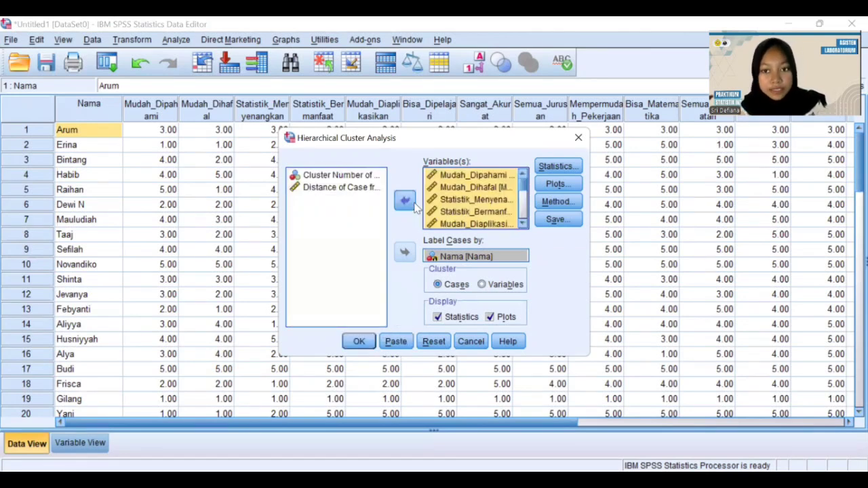
Step: Include the proximity matrix in the hierarchical statistics and request cluster membership for a range of 2 to 4 clusters
left_click(544, 167)
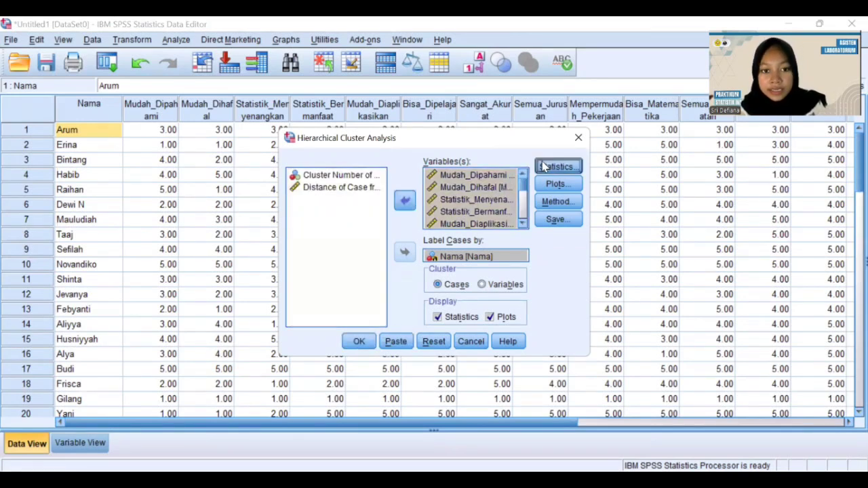
left_click(350, 189)
left_click(350, 187)
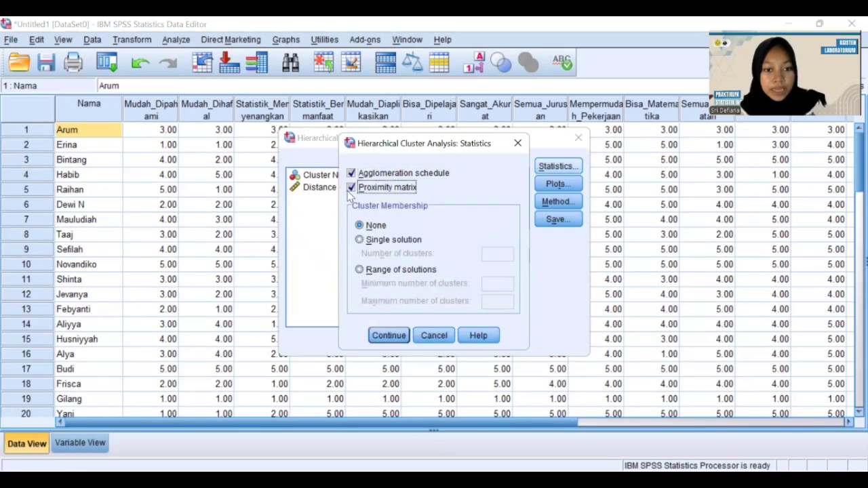
left_click(359, 269)
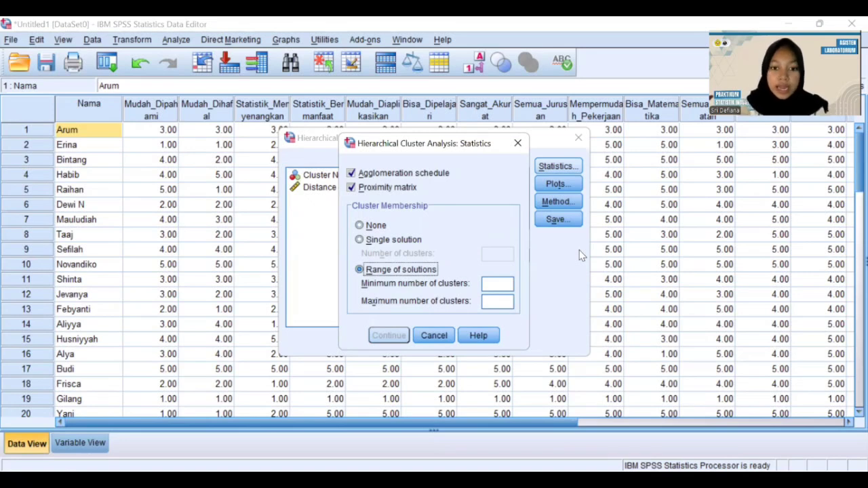
left_click(492, 283)
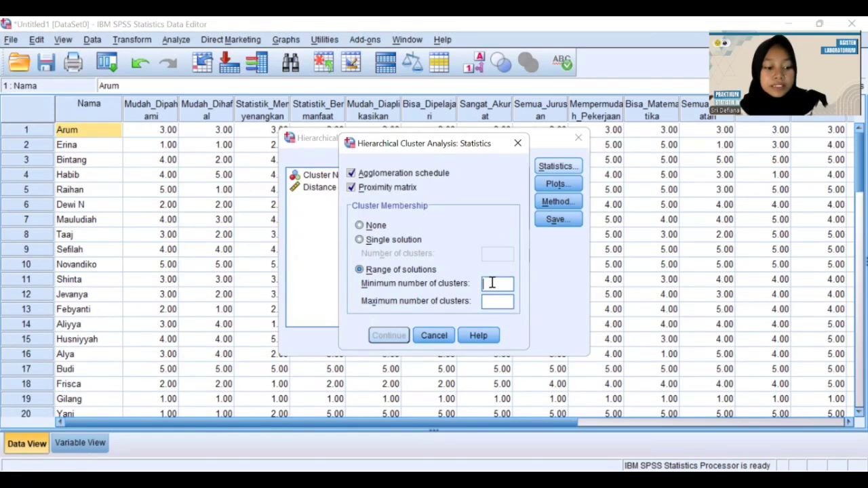
type("2")
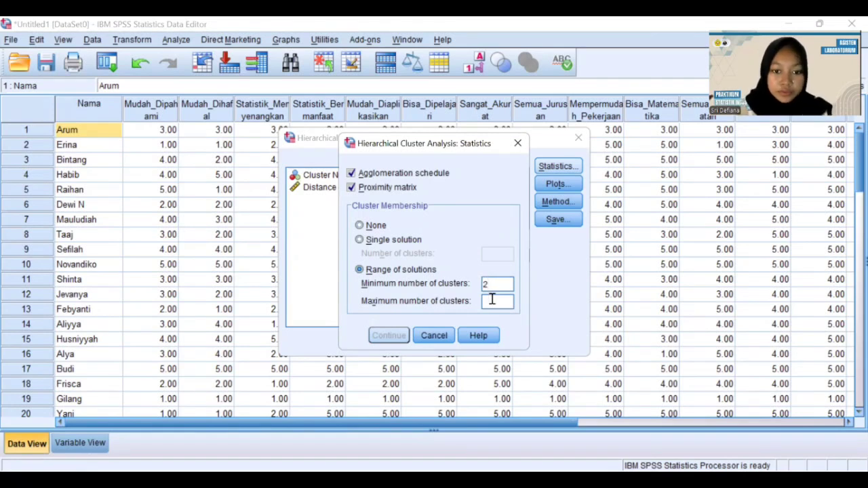
left_click(492, 301)
type("4")
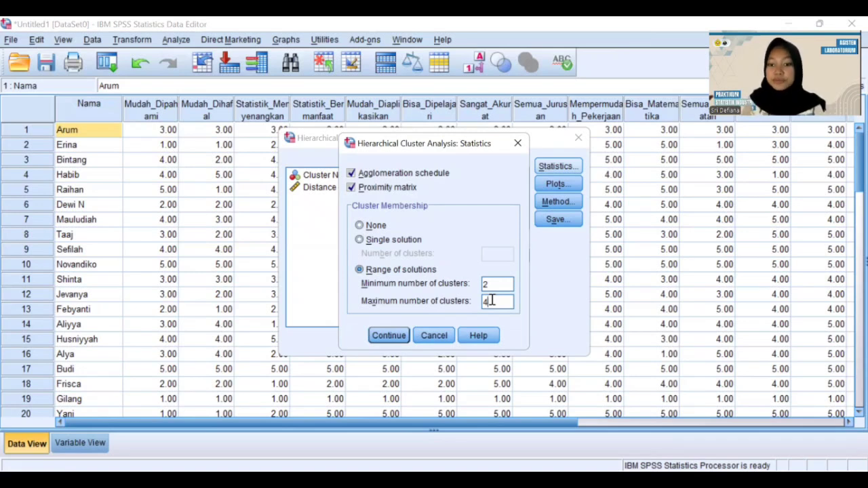
left_click(391, 336)
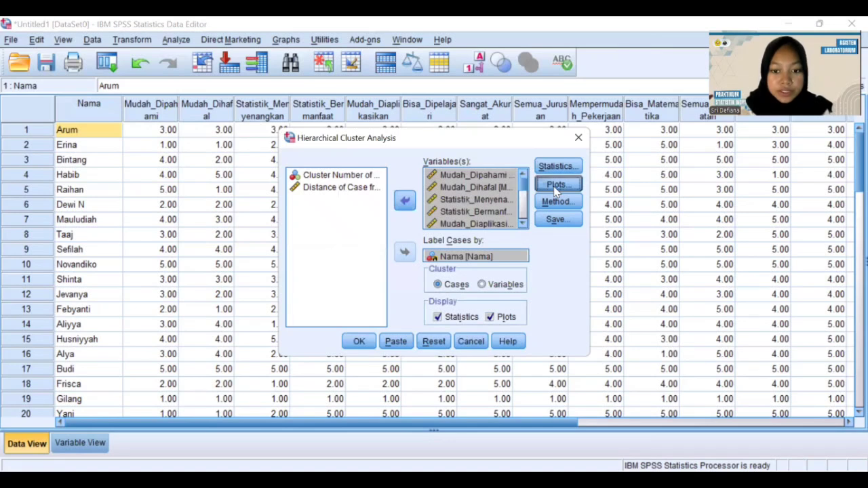
Step: Add a dendrogram to the plots of the hierarchical cluster analysis
left_click(556, 184)
left_click(370, 152)
left_click(390, 354)
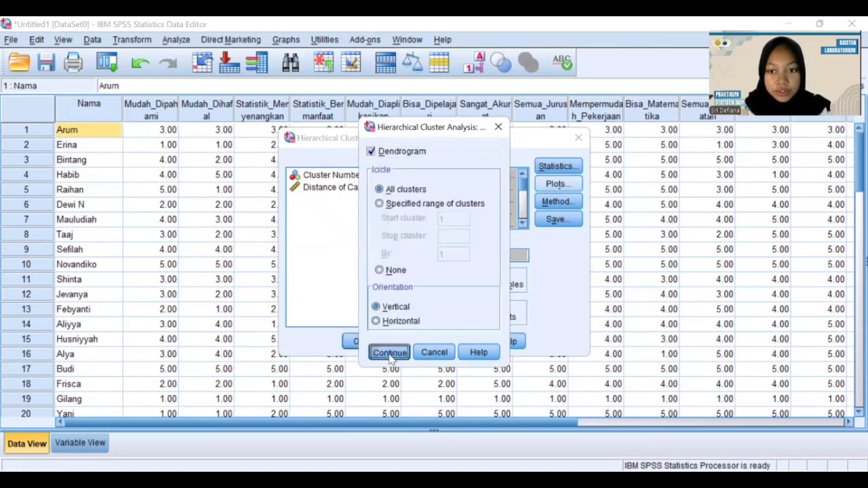
Step: Set the clustering method to Between-groups linkage with Squared Euclidean distance as the interval measure
left_click(556, 202)
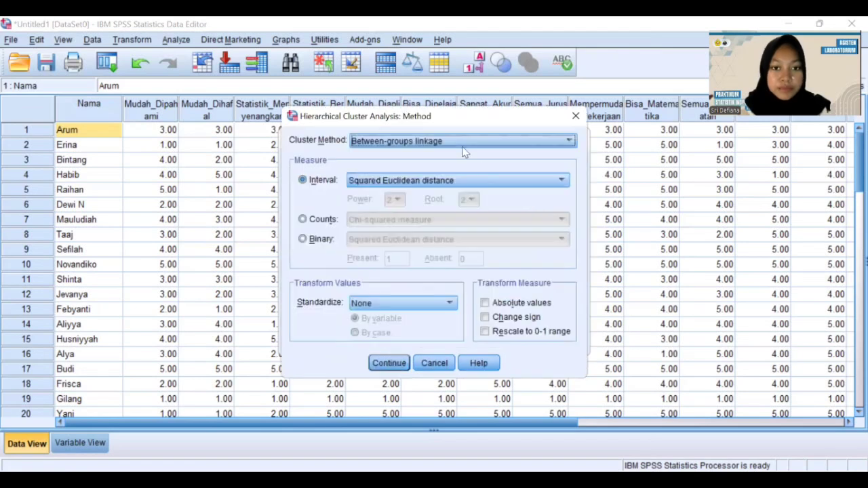
left_click(459, 141)
left_click(452, 156)
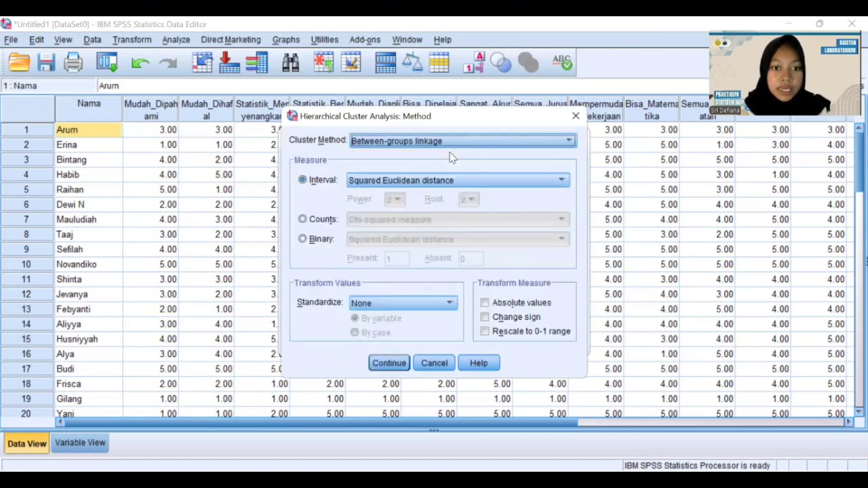
left_click(437, 182)
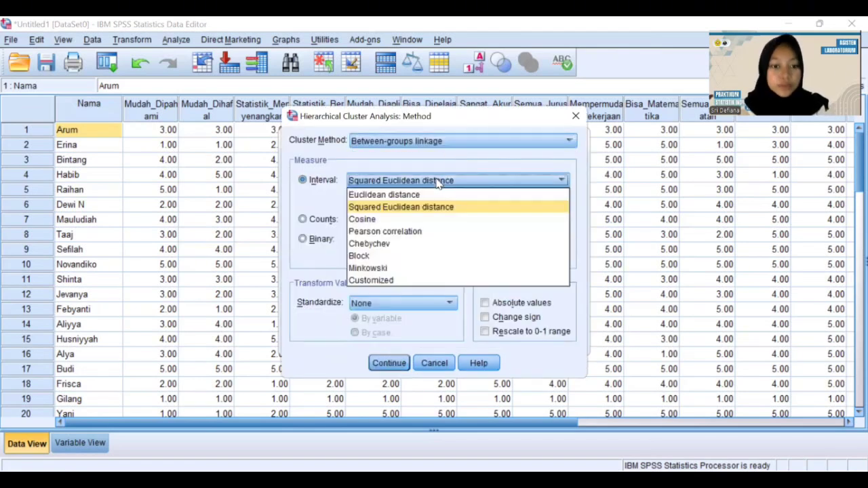
left_click(422, 207)
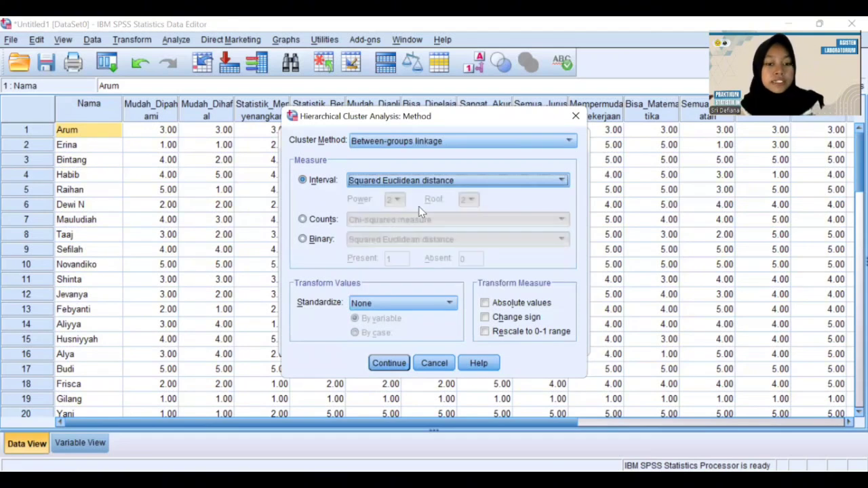
left_click(388, 363)
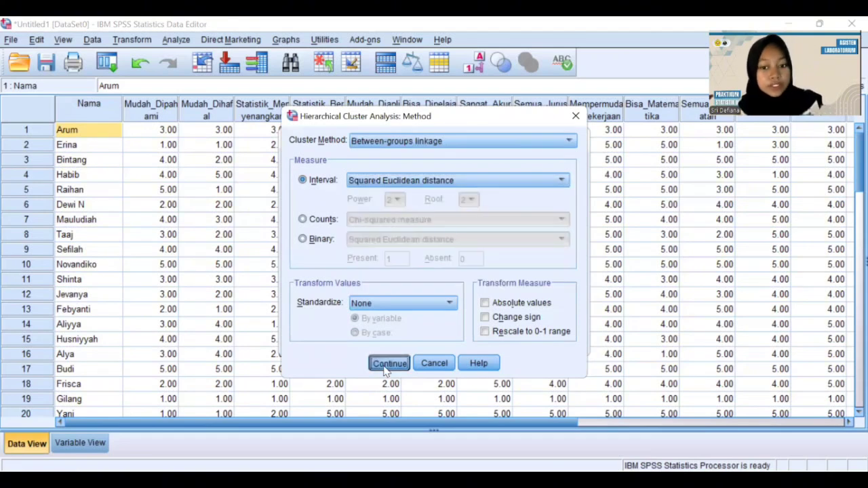
Step: Save cluster memberships for a range of 2 to 4 clusters as new variables and run the hierarchical analysis
left_click(572, 221)
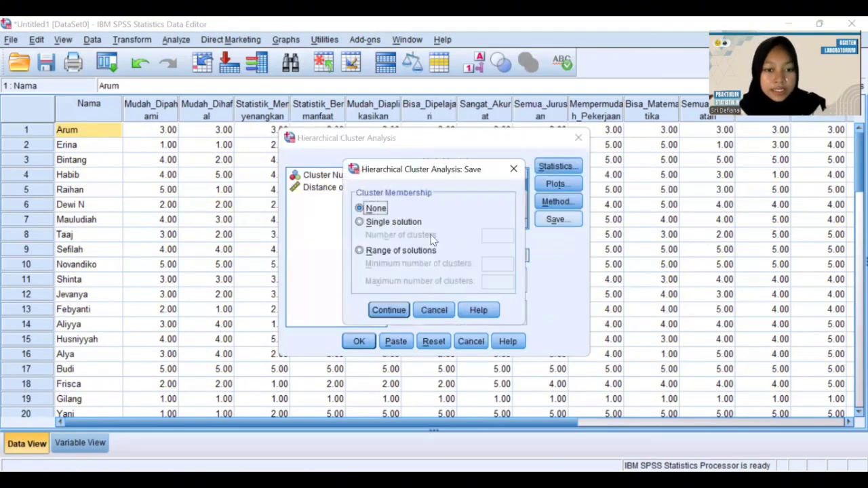
left_click(360, 251)
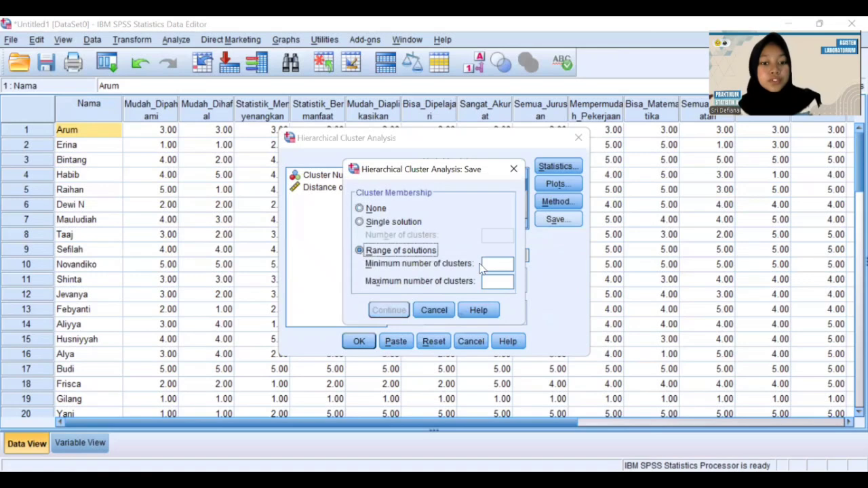
left_click(497, 263)
type("2")
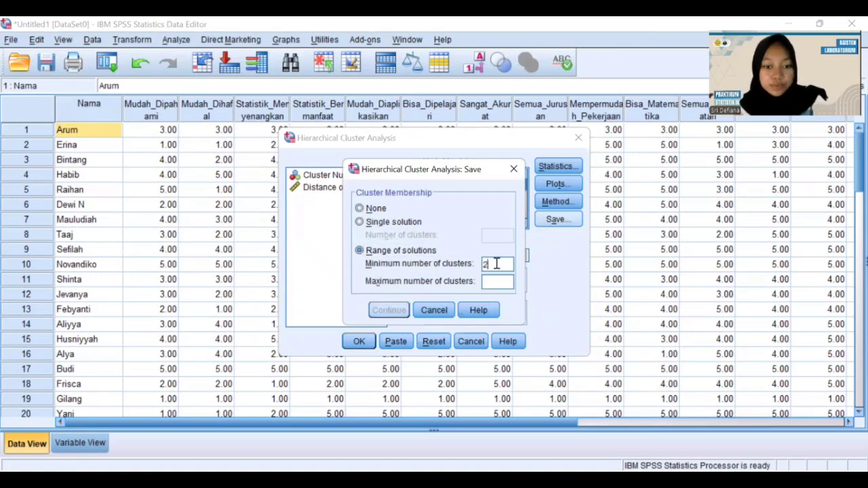
left_click(496, 285)
type("4")
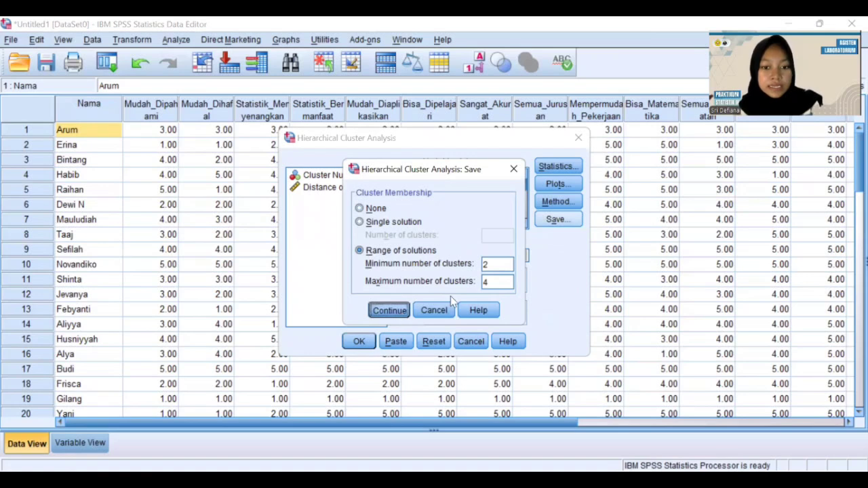
left_click(401, 314)
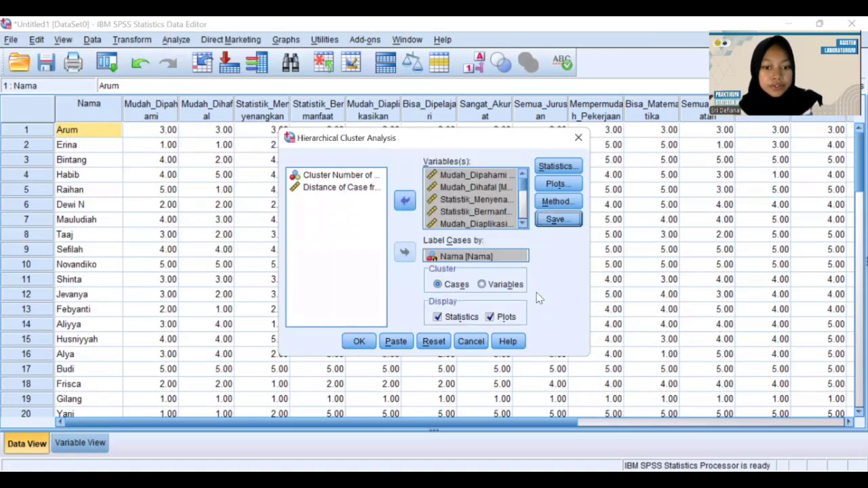
left_click(350, 346)
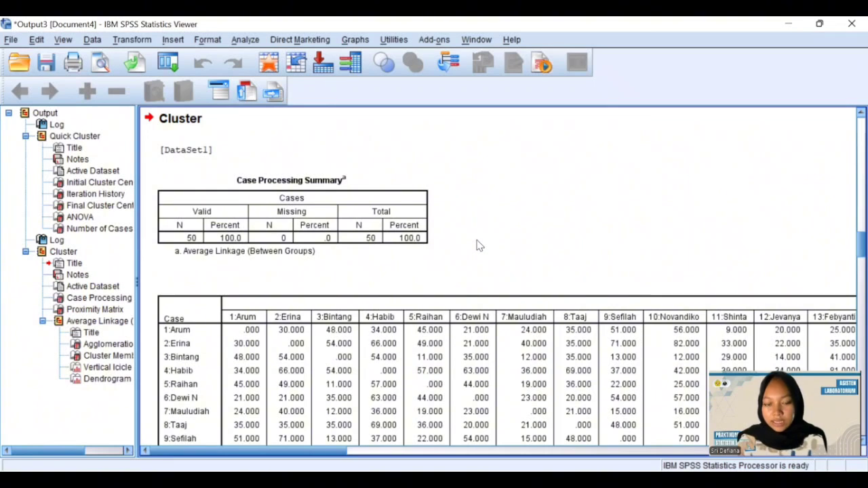
Step: Examine the Case Processing Summary and the squared Euclidean distances between all cases in the proximity matrix
scroll(478, 245, "down", 3)
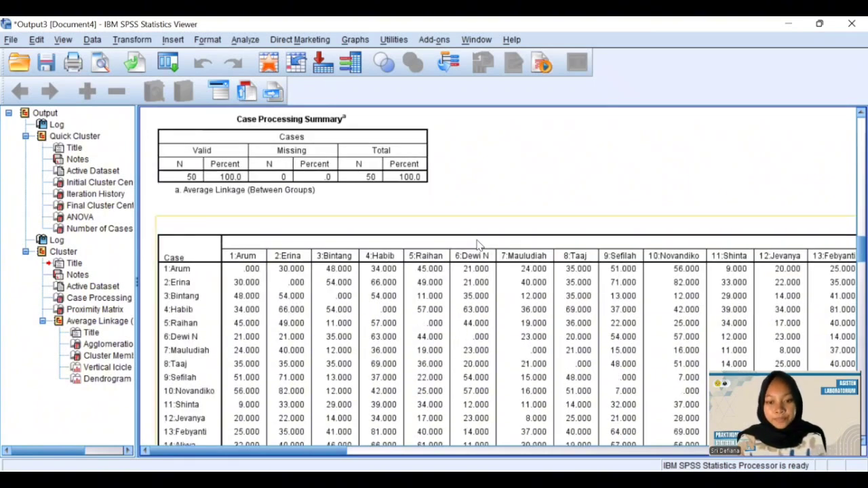
left_click_drag(292, 452, 273, 455)
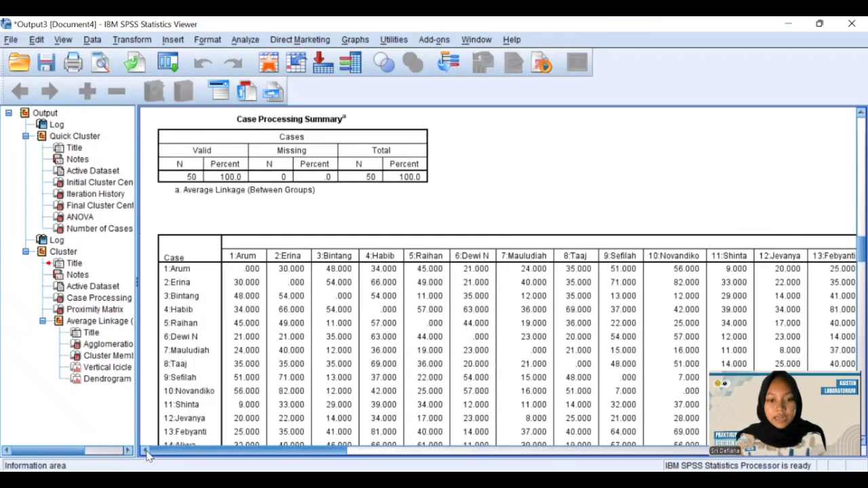
scroll(409, 367, "down", 3)
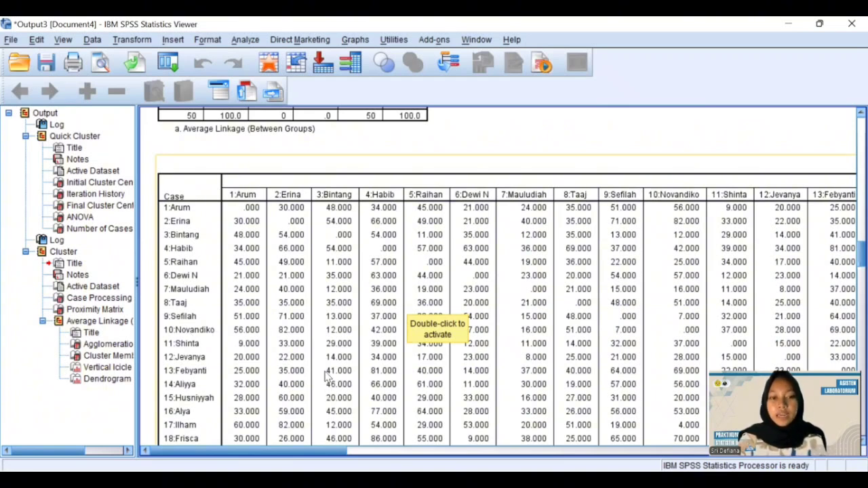
scroll(326, 376, "down", 2)
scroll(315, 344, "down", 4)
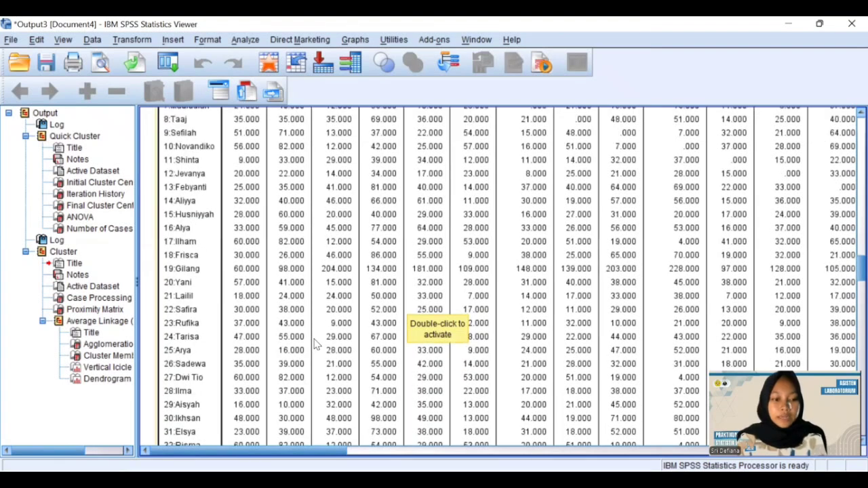
scroll(315, 344, "down", 3)
scroll(315, 344, "up", 5)
scroll(316, 344, "down", 6)
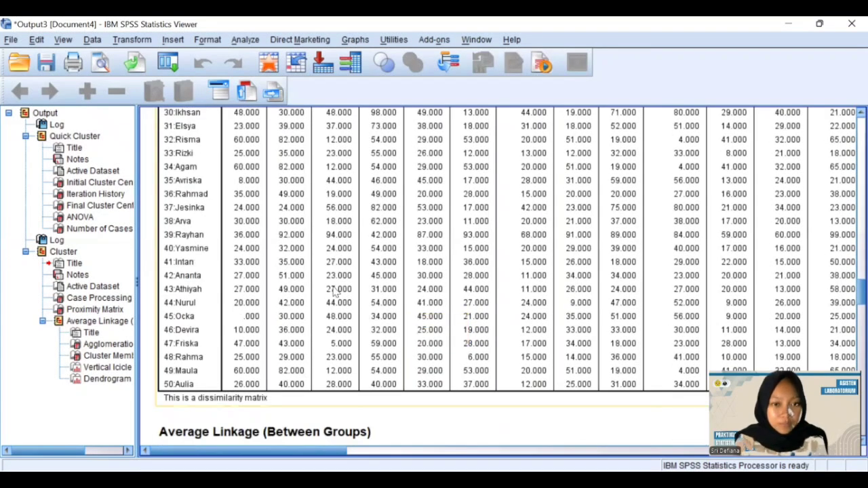
scroll(315, 344, "up", 5)
scroll(333, 292, "down", 5)
scroll(334, 292, "down", 2)
scroll(333, 292, "up", 7)
scroll(333, 292, "up", 3)
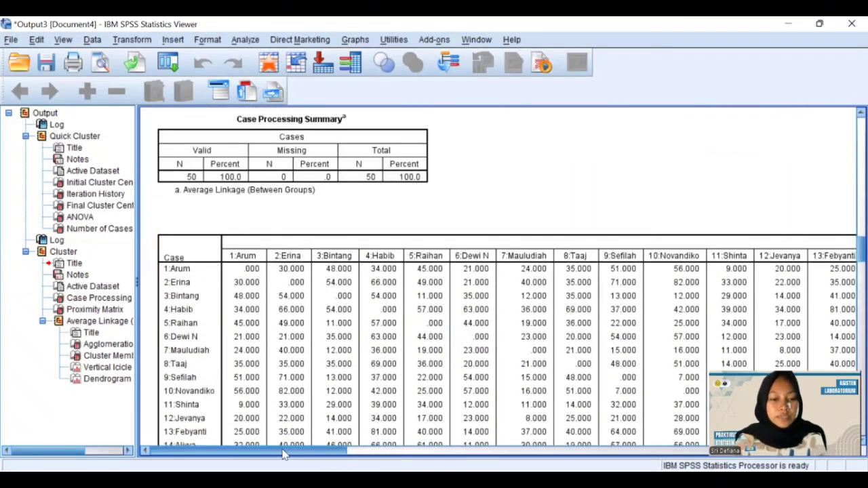
left_click_drag(315, 456, 263, 456)
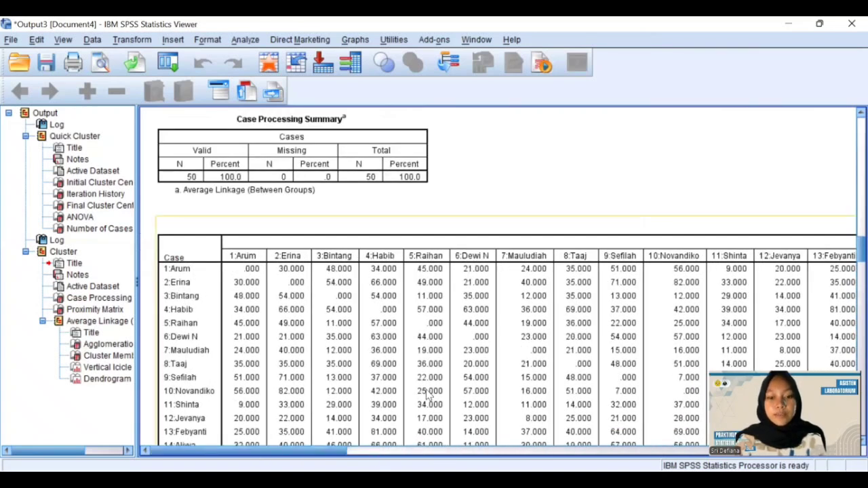
scroll(429, 394, "down", 3)
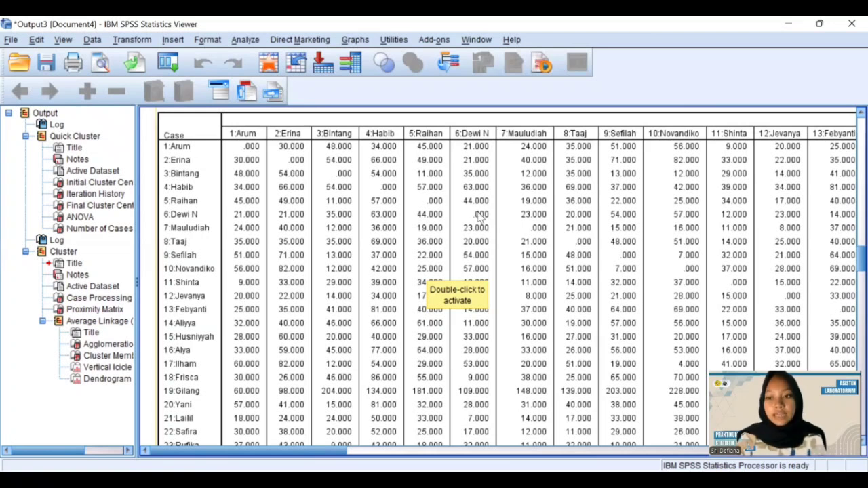
left_click_drag(320, 453, 414, 455)
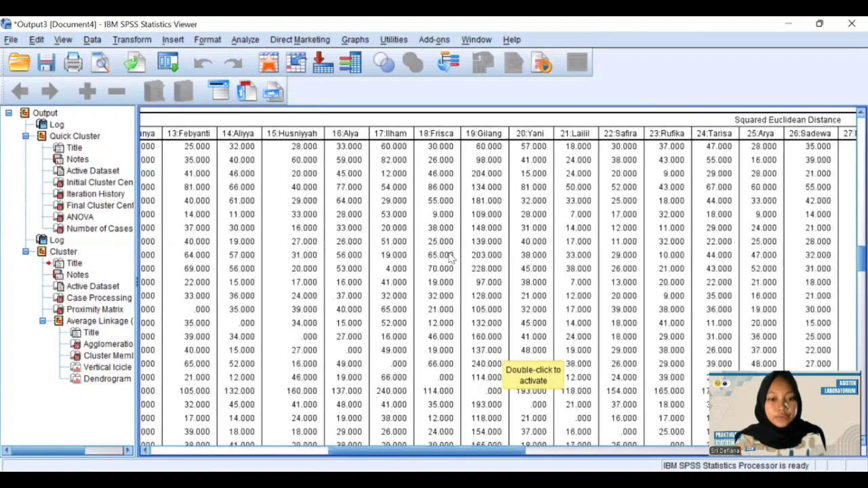
left_click(144, 450)
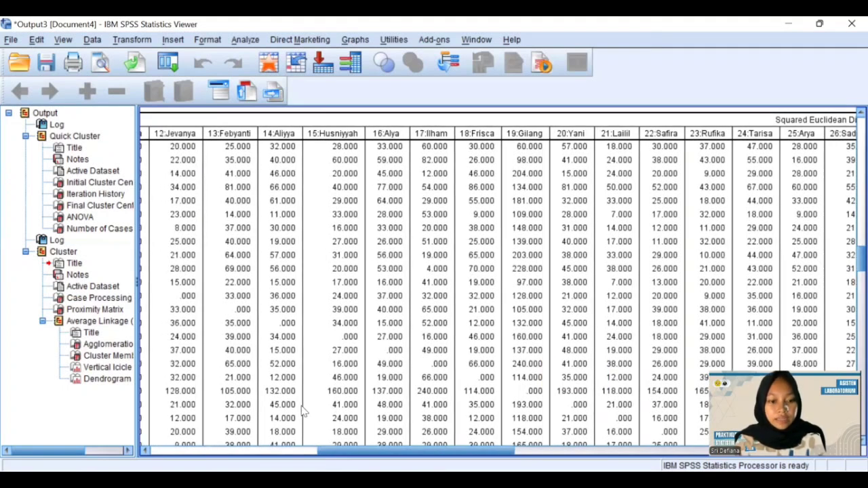
left_click_drag(349, 451, 181, 450)
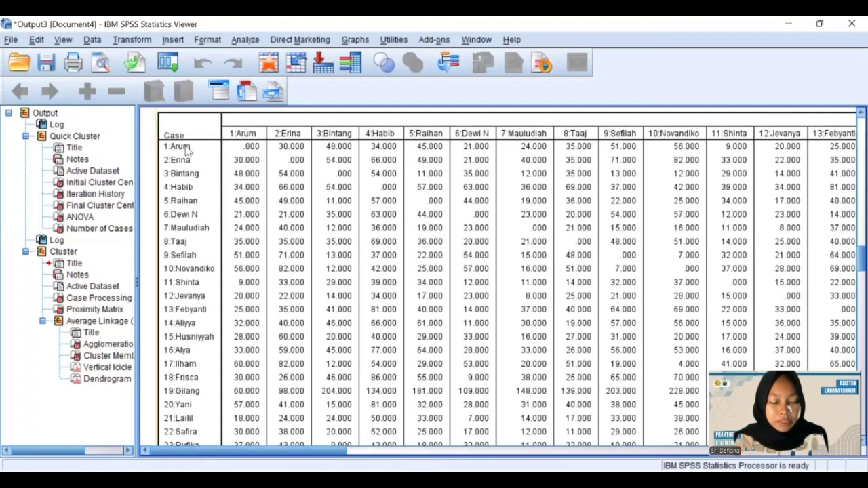
left_click_drag(195, 451, 686, 457)
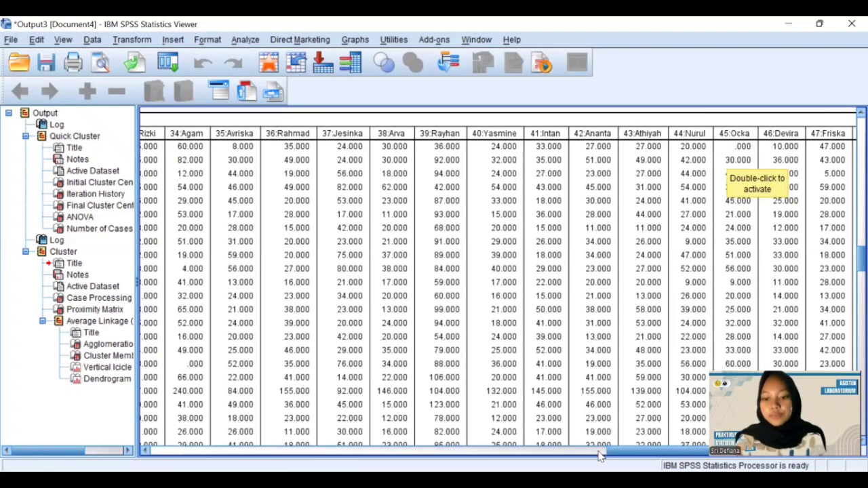
left_click_drag(618, 452, 148, 455)
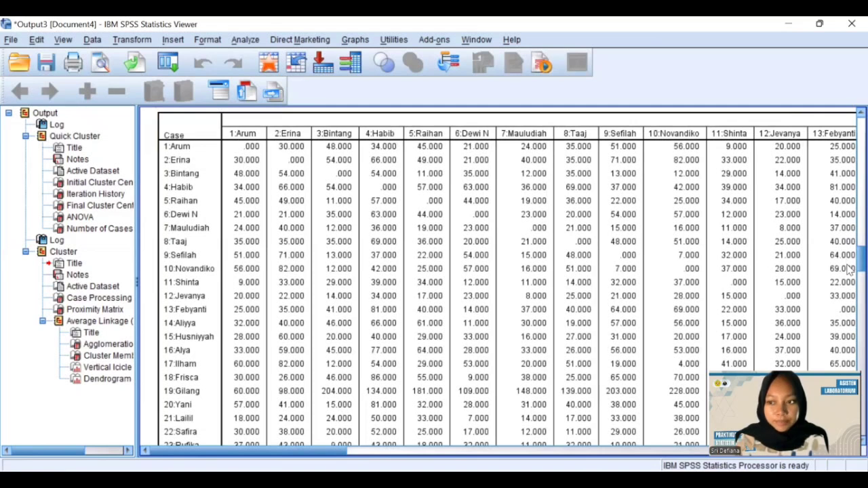
Step: Compare the agglomeration schedule of the average linkage clustering with the distances in the proximity matrix
left_click_drag(850, 270, 849, 327)
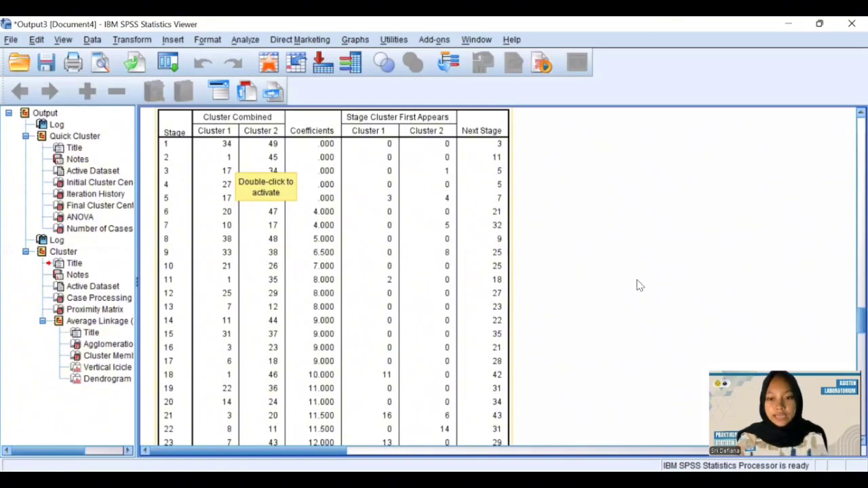
left_click_drag(850, 323, 849, 253)
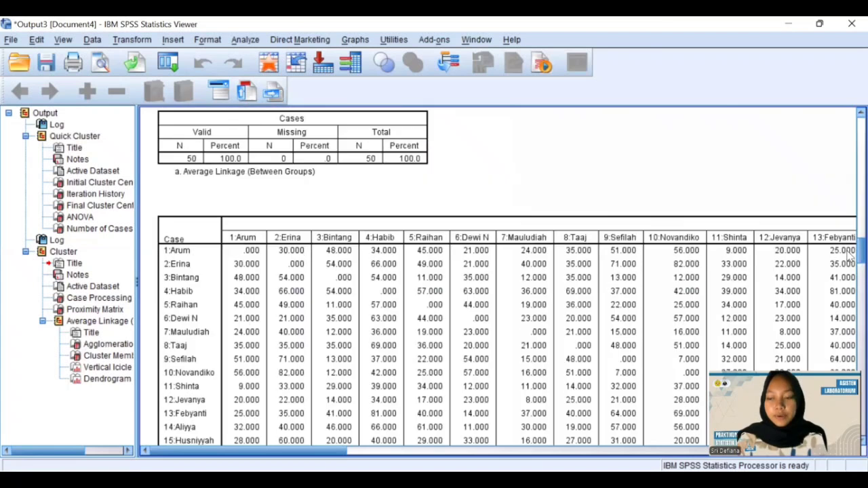
scroll(849, 252, "down", 3)
left_click_drag(322, 451, 216, 448)
left_click_drag(850, 268, 850, 320)
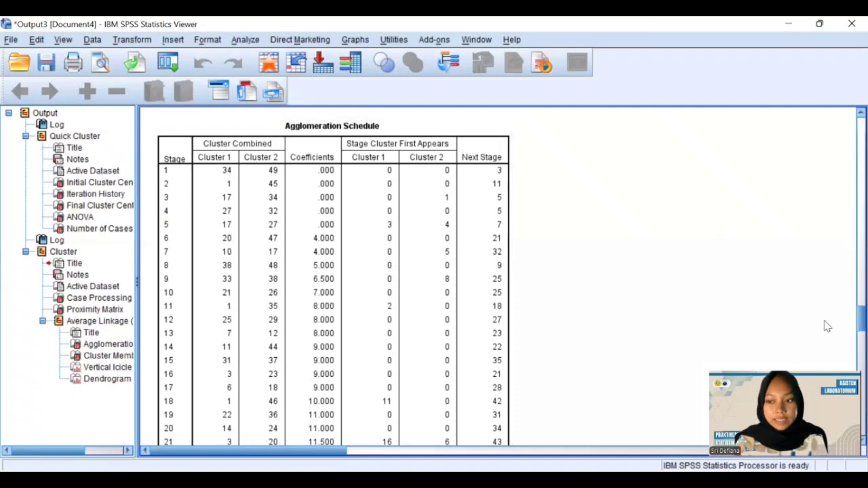
Step: Examine the clusters combined, coefficients and next stages in the agglomeration schedule, checking them against the last rows of the proximity matrix
scroll(848, 310, "up", 5)
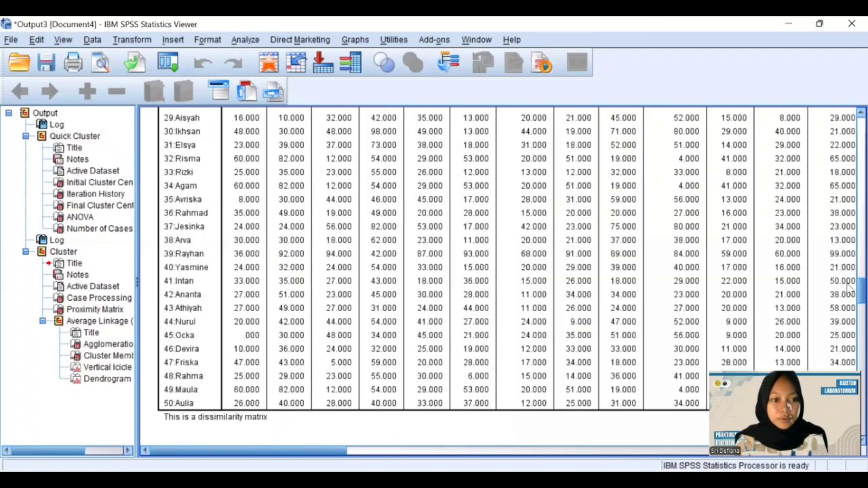
scroll(851, 293, "up", 3)
scroll(850, 302, "down", 6)
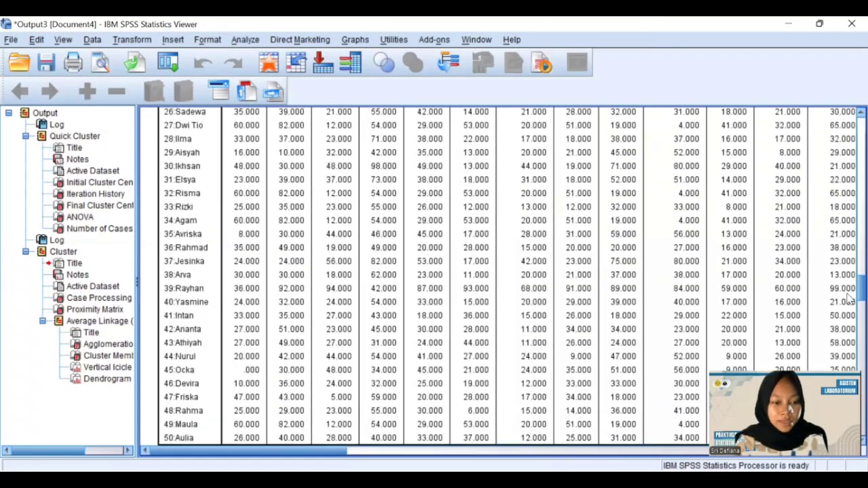
scroll(849, 309, "down", 5)
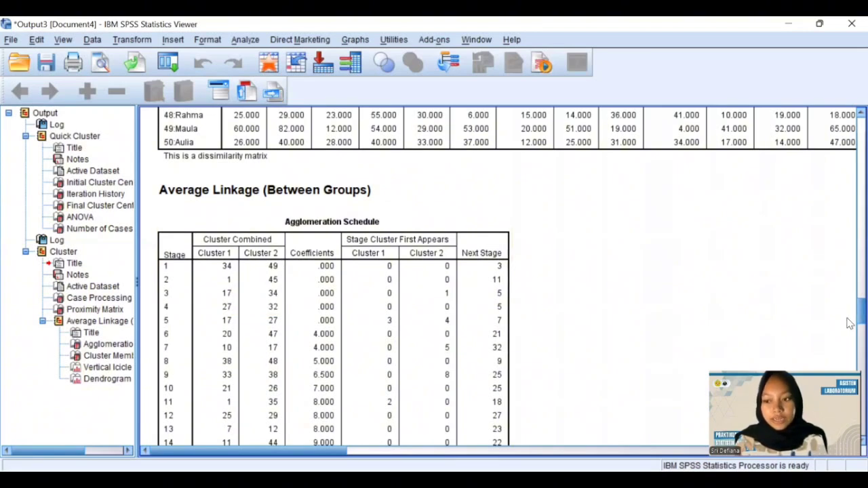
scroll(849, 323, "down", 3)
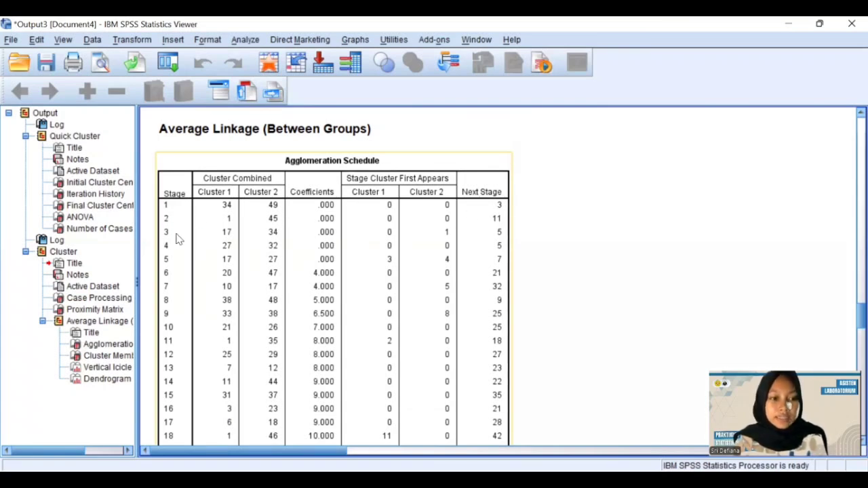
left_click(524, 265)
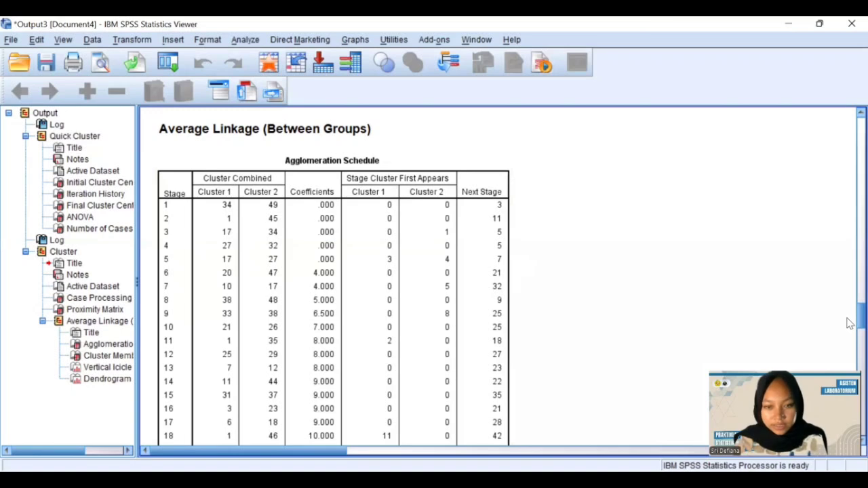
mouse_move(850, 324)
left_mouse_down()
mouse_move(850, 274)
mouse_move(849, 312)
left_mouse_up()
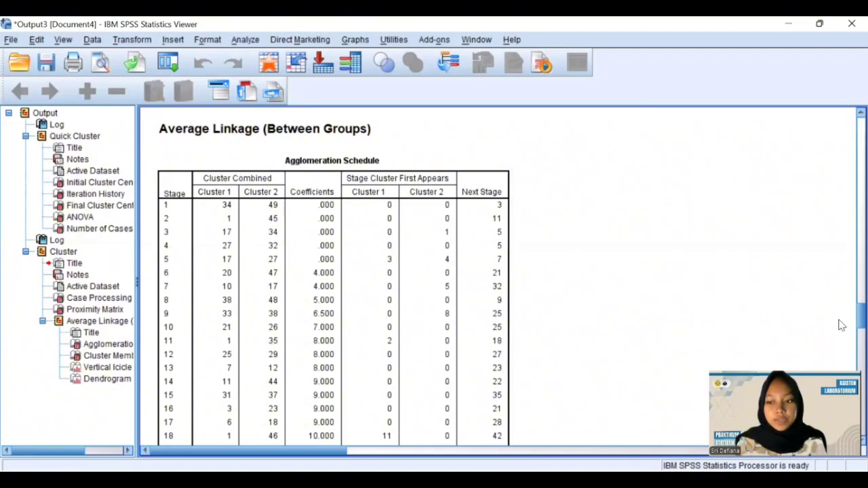
Step: Examine the Cluster Membership table to see which cluster each case belongs to in the 4 Clusters solution
left_click_drag(849, 328, 850, 399)
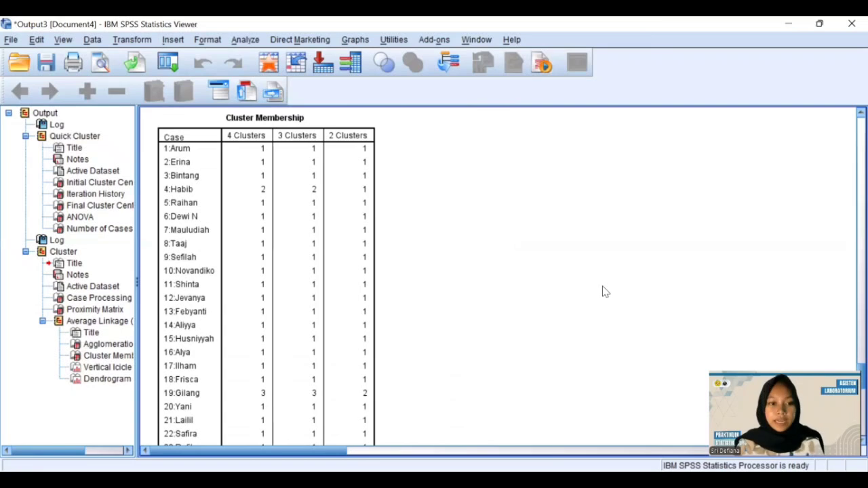
left_click(244, 178)
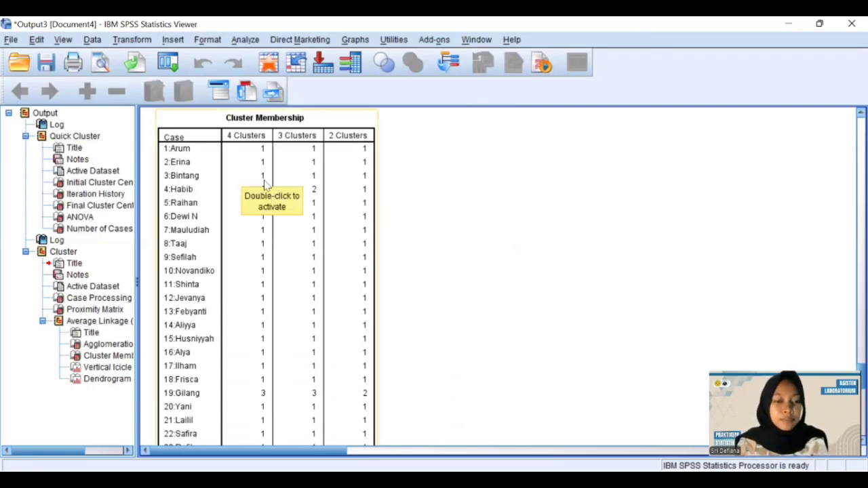
left_click(429, 234)
left_click(273, 193)
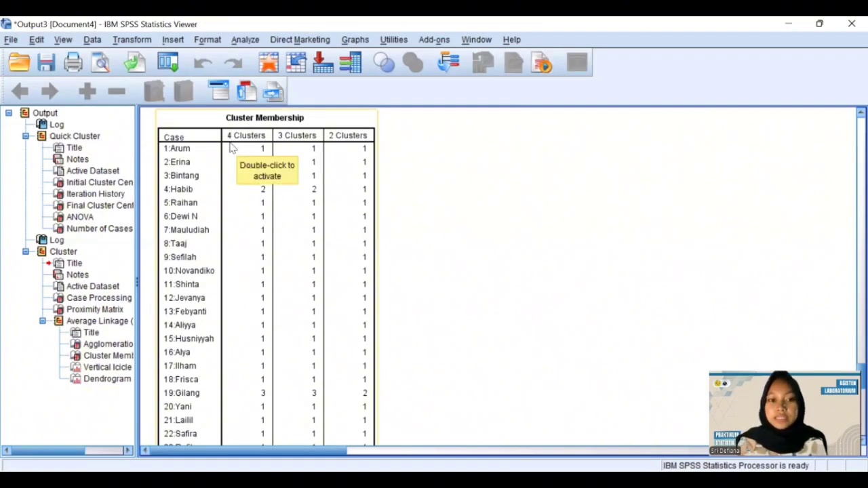
left_click(404, 167)
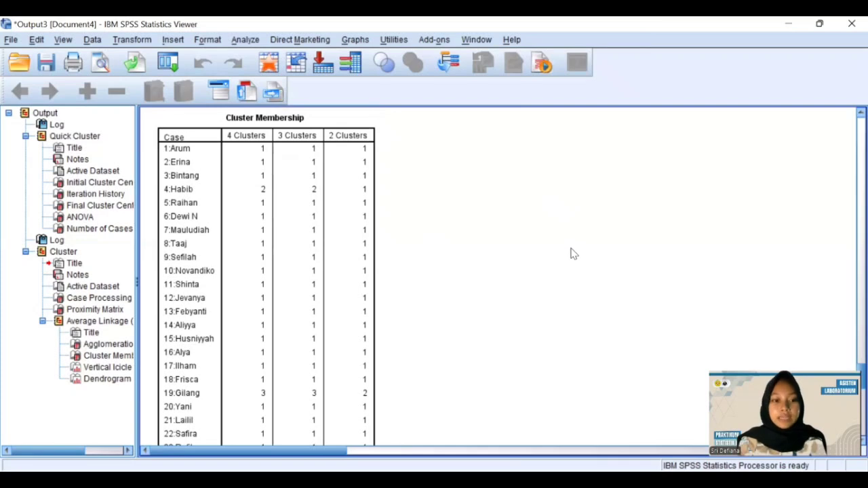
left_click(298, 224)
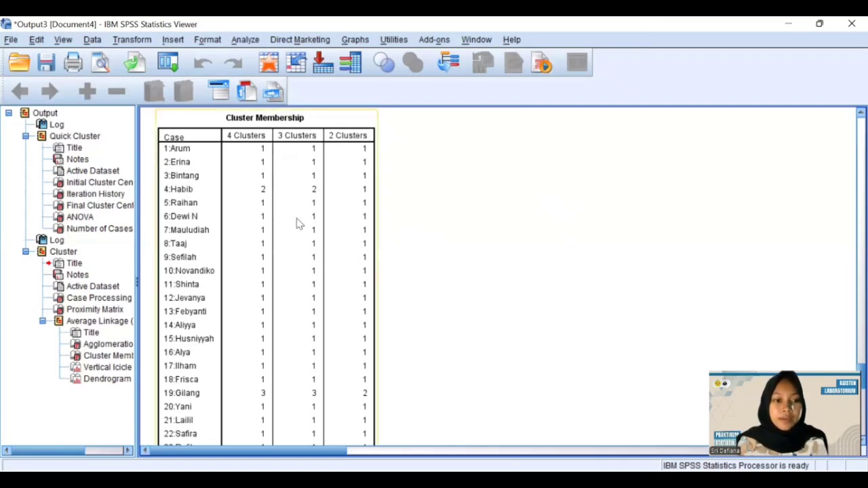
left_click(523, 314)
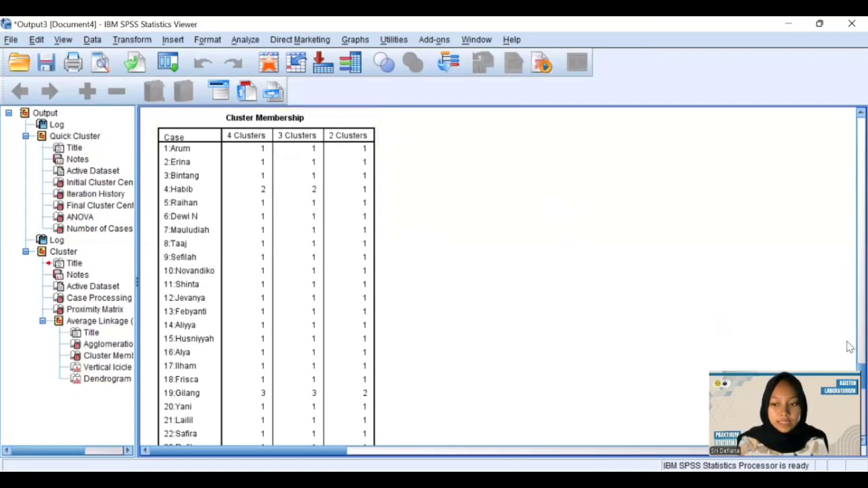
scroll(848, 368, "down", 8)
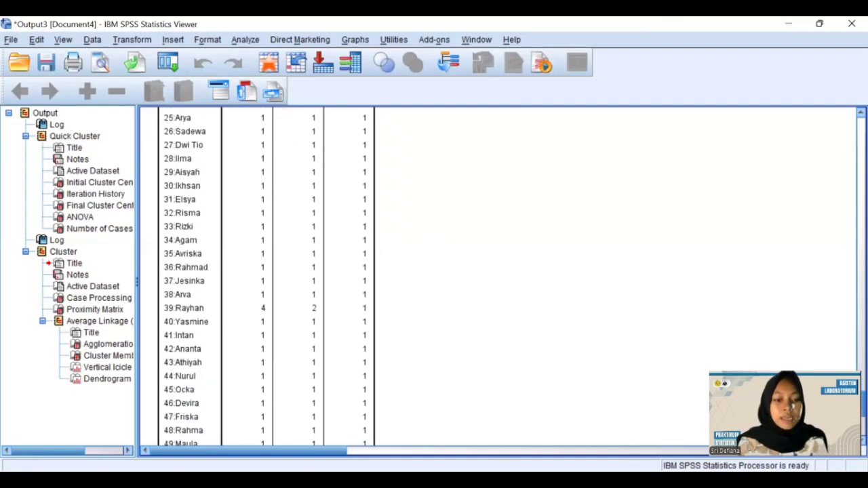
Step: Compare the case assignments of the 3 Clusters and 2 Clusters solutions throughout the Cluster Membership table
scroll(849, 366, "up", 10)
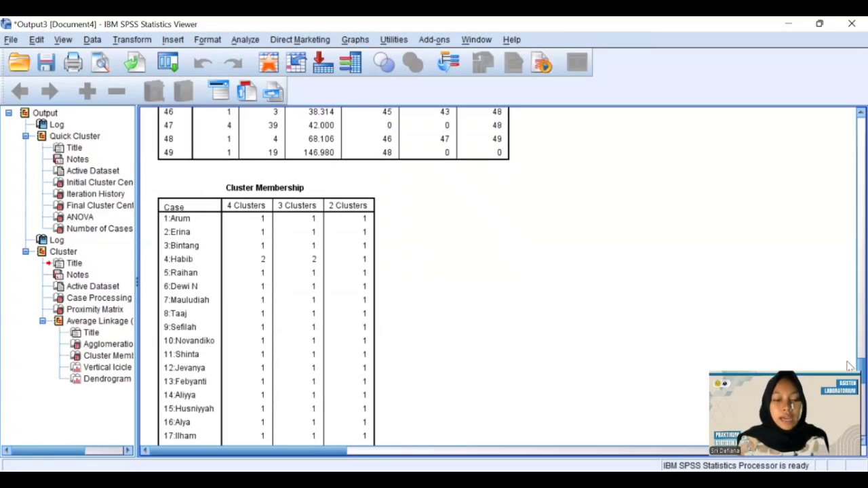
scroll(849, 366, "down", 1)
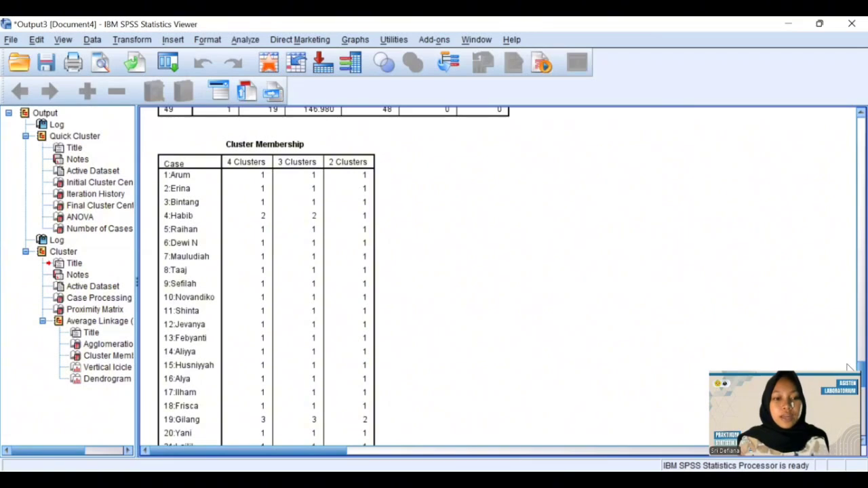
scroll(849, 366, "down", 1)
scroll(849, 366, "down", 3)
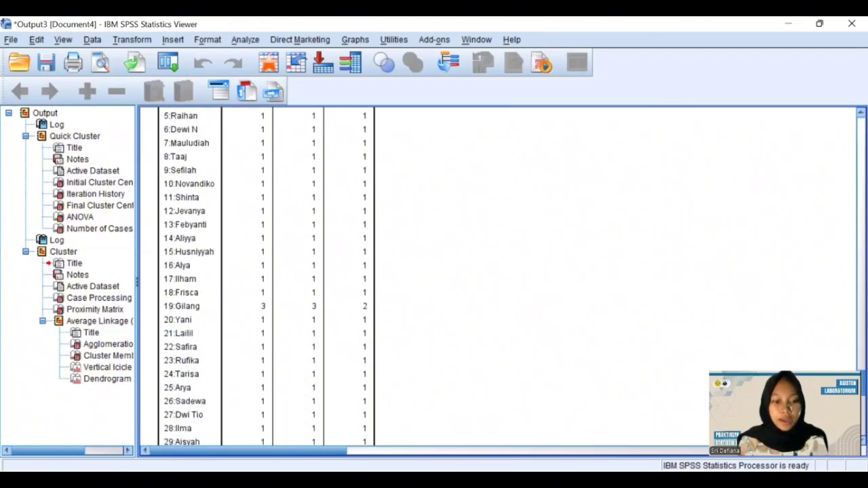
scroll(850, 366, "down", 5)
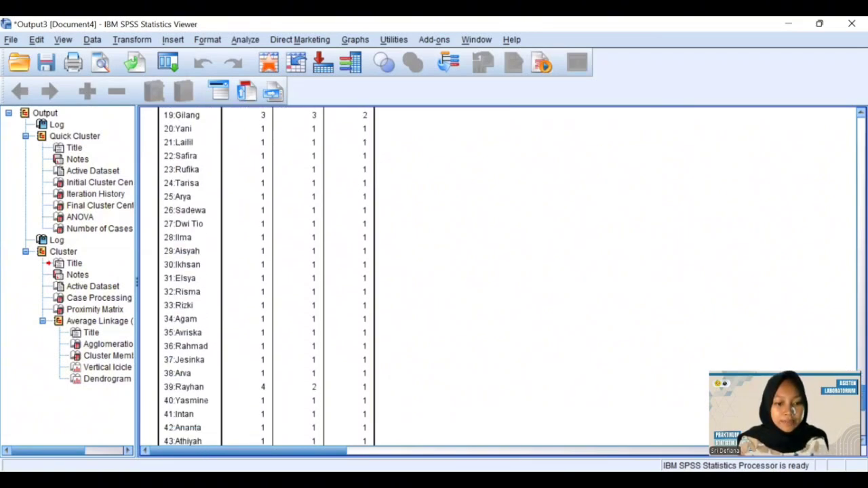
scroll(265, 276, "up", 2)
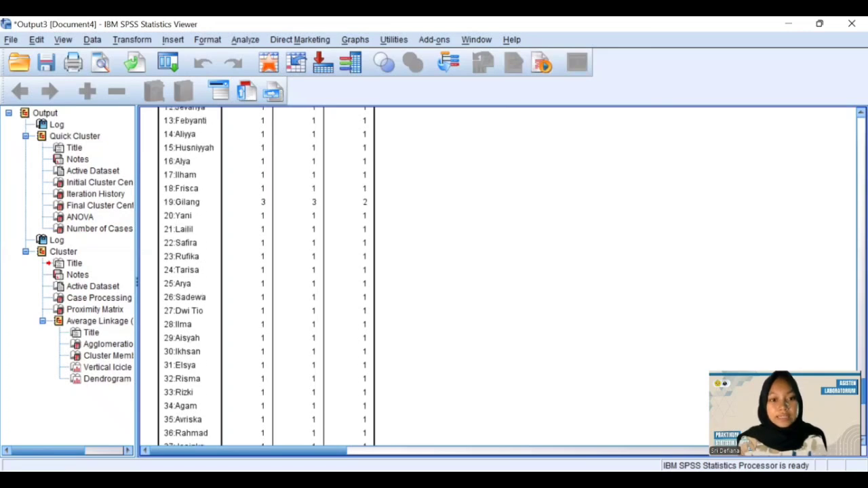
scroll(849, 365, "up", 7)
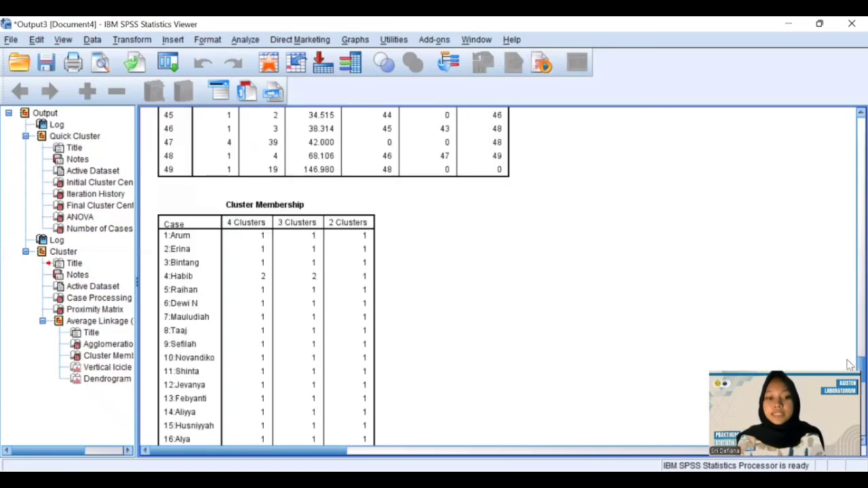
scroll(849, 365, "down", 1)
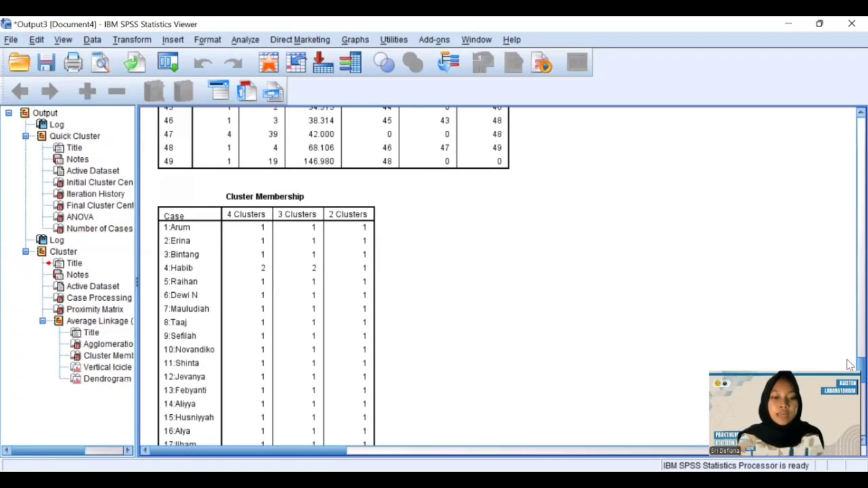
scroll(849, 365, "down", 6)
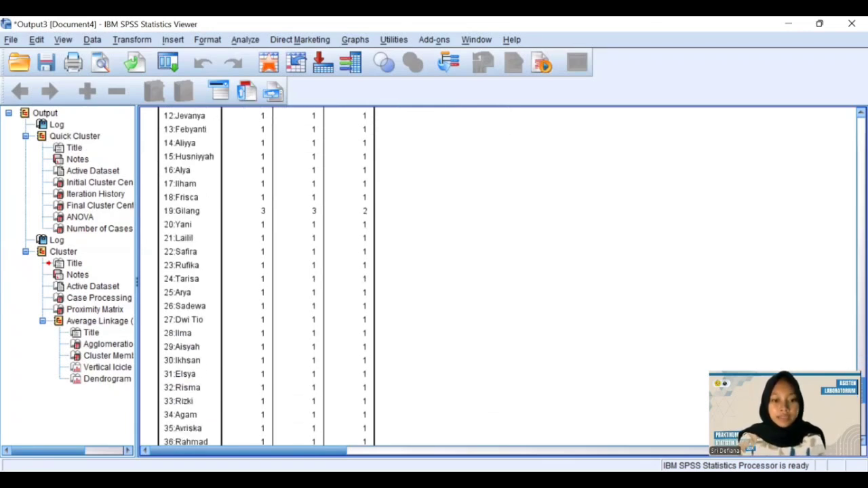
Step: Pass over the vertical icicle plot and examine the upper part of the average linkage dendrogram with its rescaled distance axis
scroll(502, 278, "down", 15)
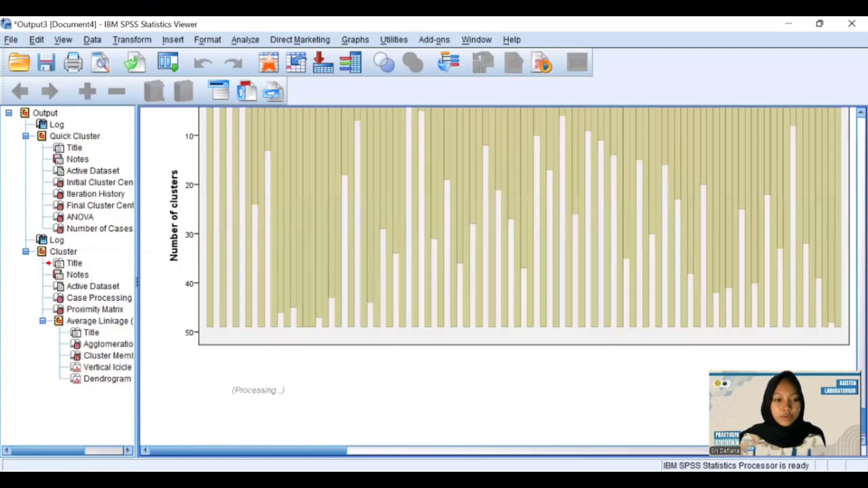
left_click_drag(862, 417, 862, 391)
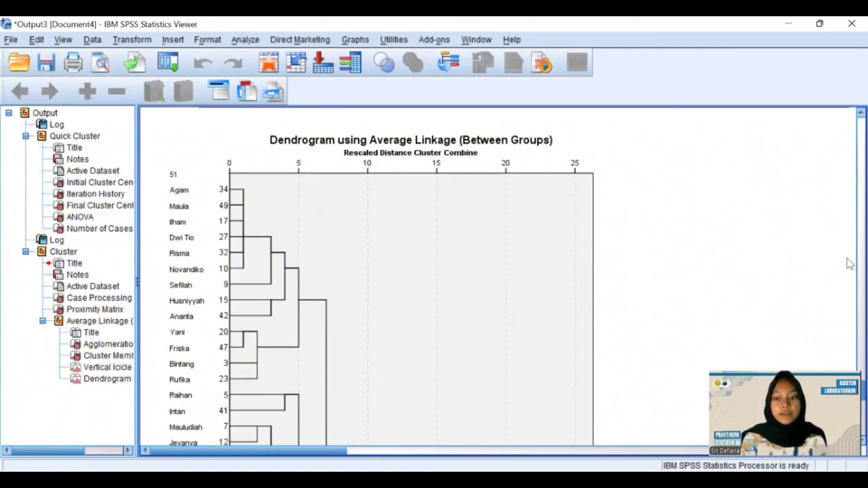
left_click(456, 317)
scroll(456, 316, "down", 5)
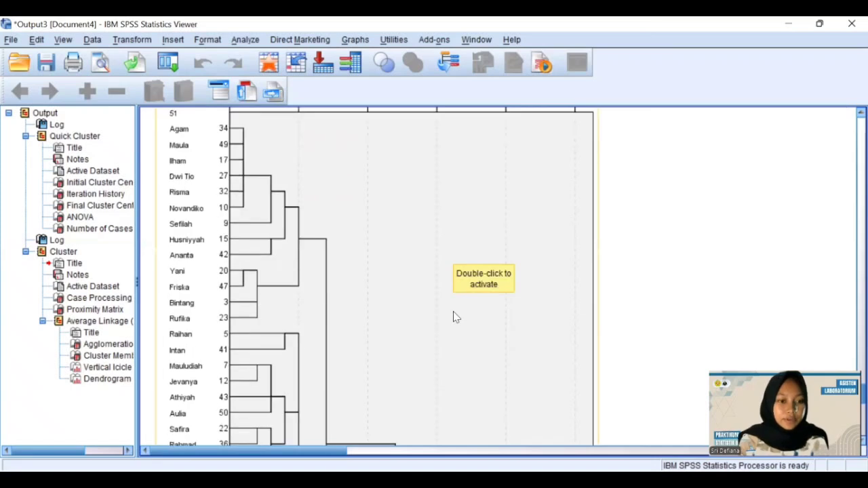
scroll(455, 316, "up", 8)
scroll(374, 341, "down", 2)
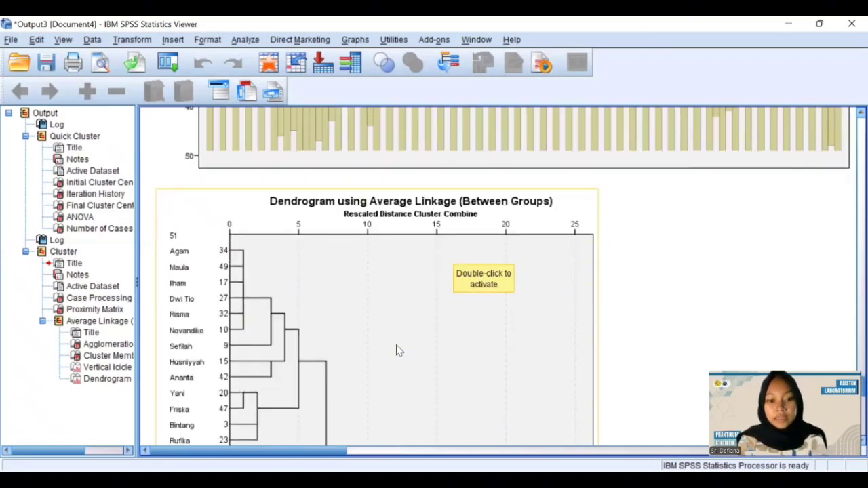
scroll(399, 350, "down", 2)
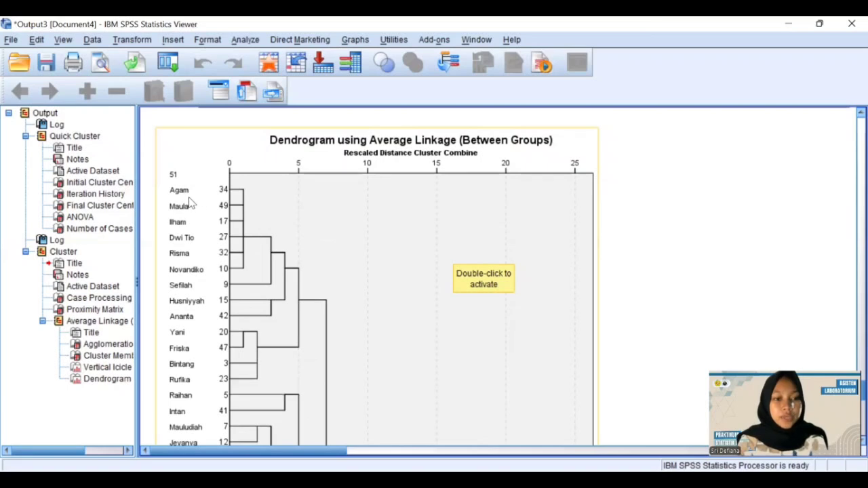
Step: Trace how the cases merge along the full average linkage dendrogram, from case 34 down to case 19
scroll(190, 202, "down", 18)
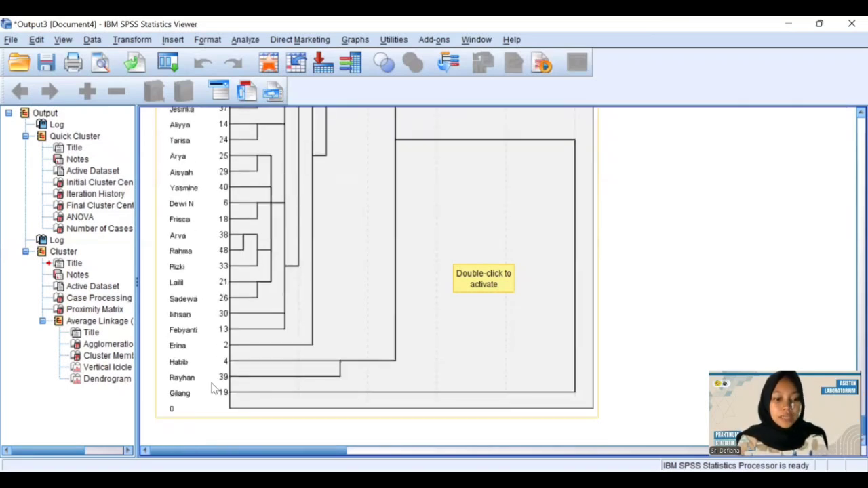
scroll(359, 336, "up", 20)
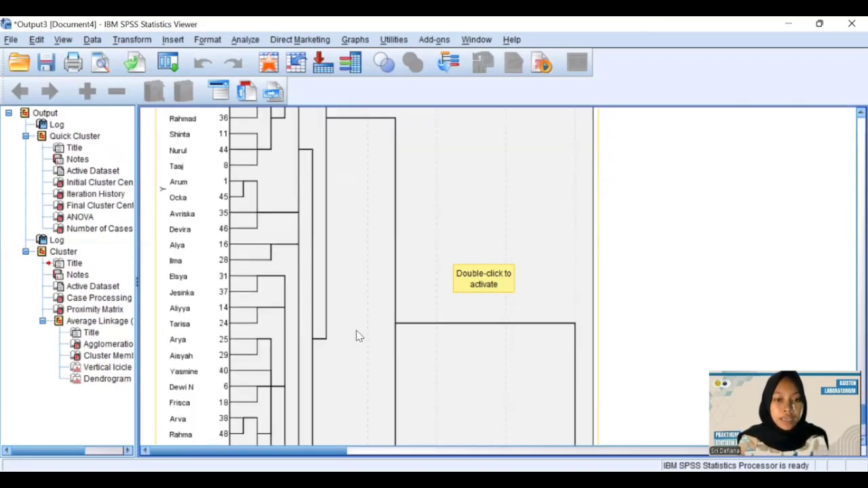
scroll(309, 259, "down", 20)
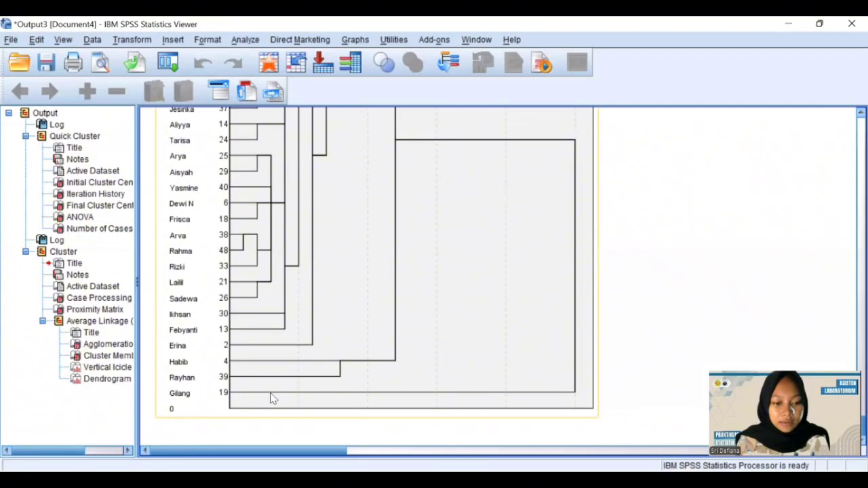
scroll(367, 328, "up", 5)
scroll(367, 330, "up", 1)
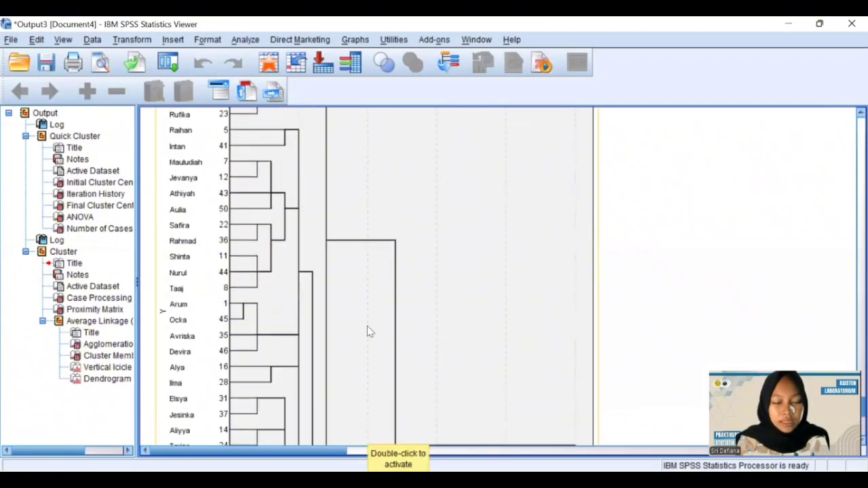
scroll(328, 227, "up", 4)
scroll(204, 272, "up", 4)
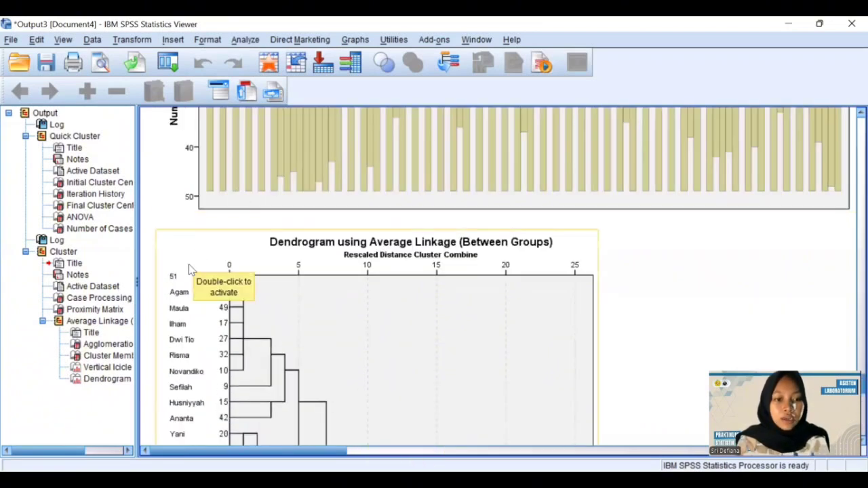
scroll(187, 306, "down", 13)
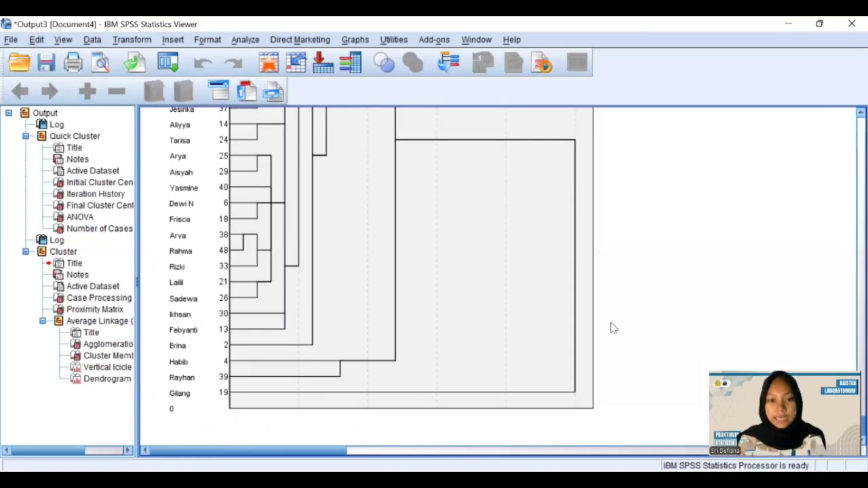
Step: Examine the final merge in the dendrogram, comparing the branch of case 19 with the group formed by all other cases
scroll(612, 326, "up", 10)
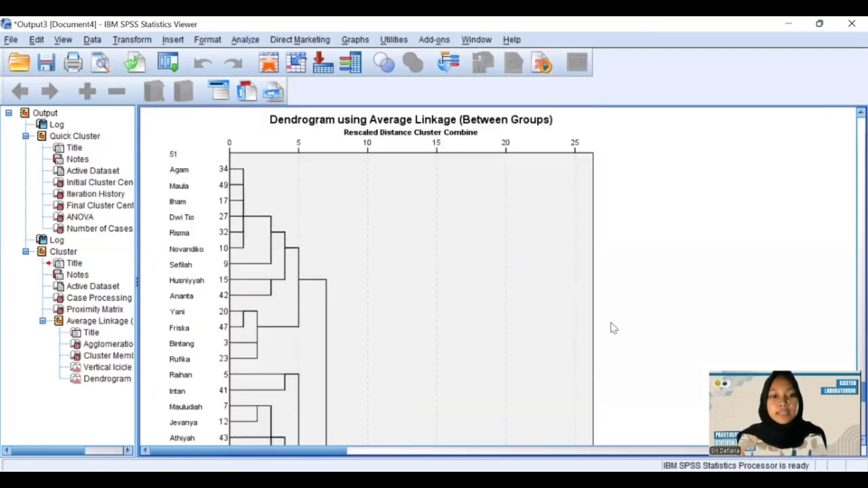
scroll(612, 328, "down", 10)
left_click(560, 387)
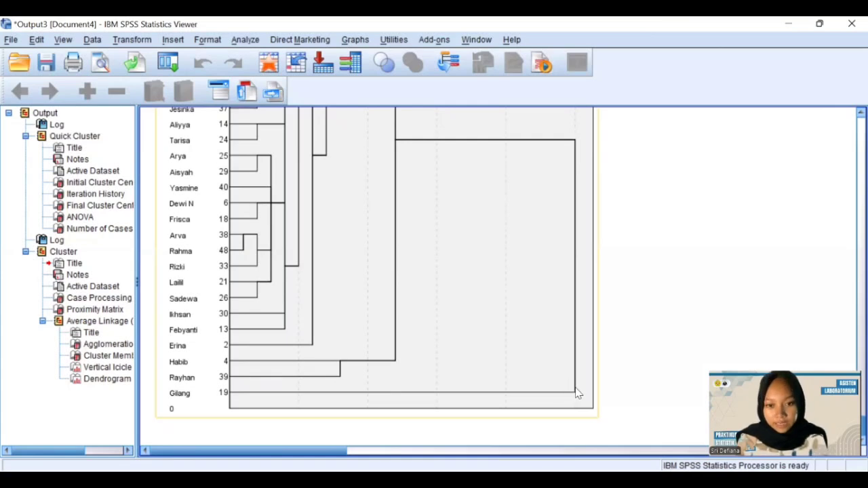
left_click(603, 327)
scroll(603, 327, "up", 10)
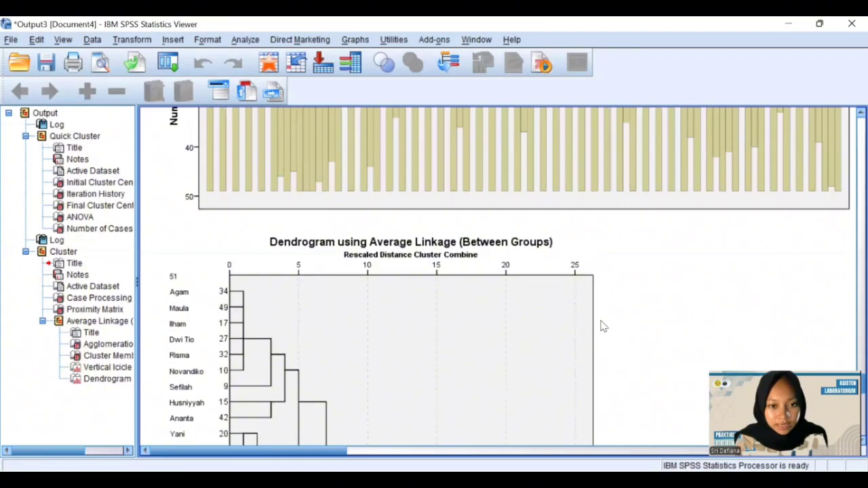
scroll(603, 327, "down", 3)
scroll(604, 327, "down", 14)
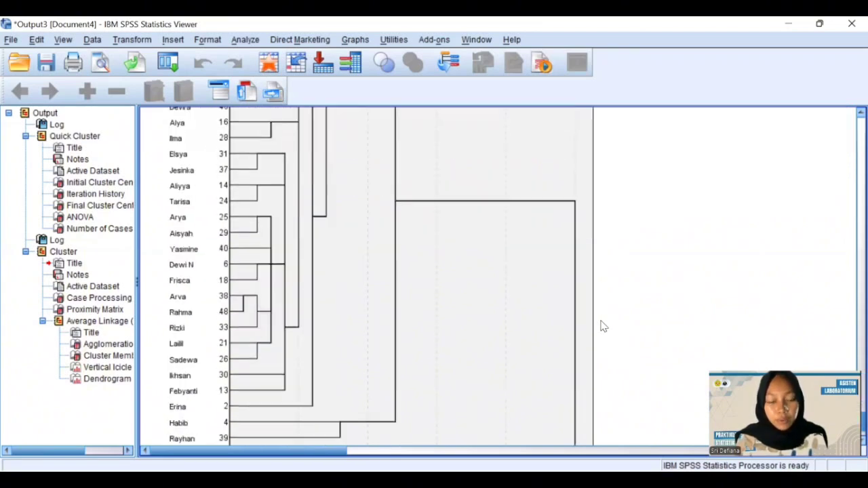
left_click(576, 324)
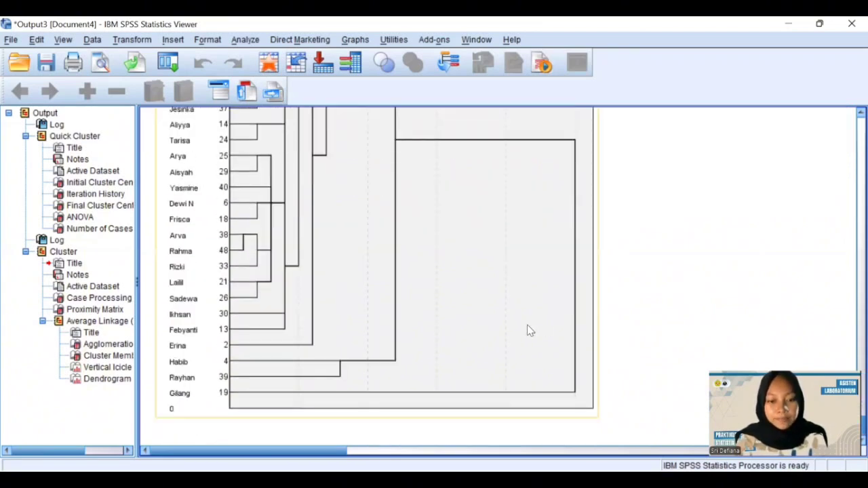
left_click(281, 400)
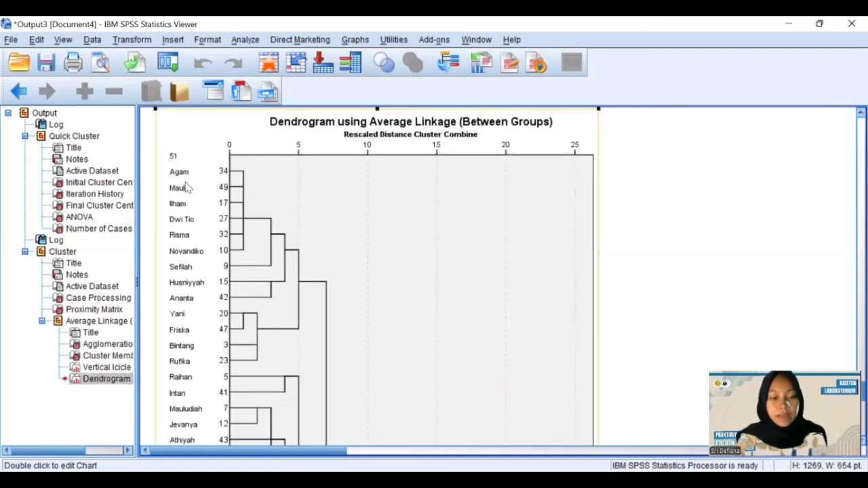
scroll(188, 188, "down", 10)
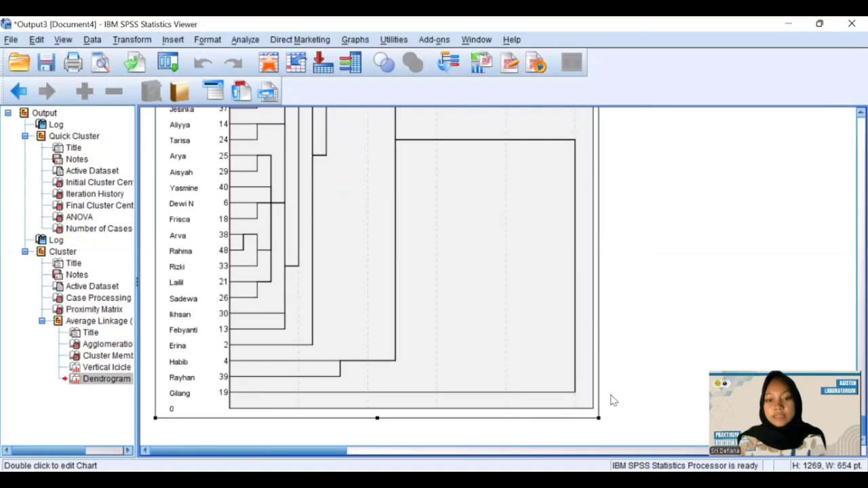
left_click(652, 395)
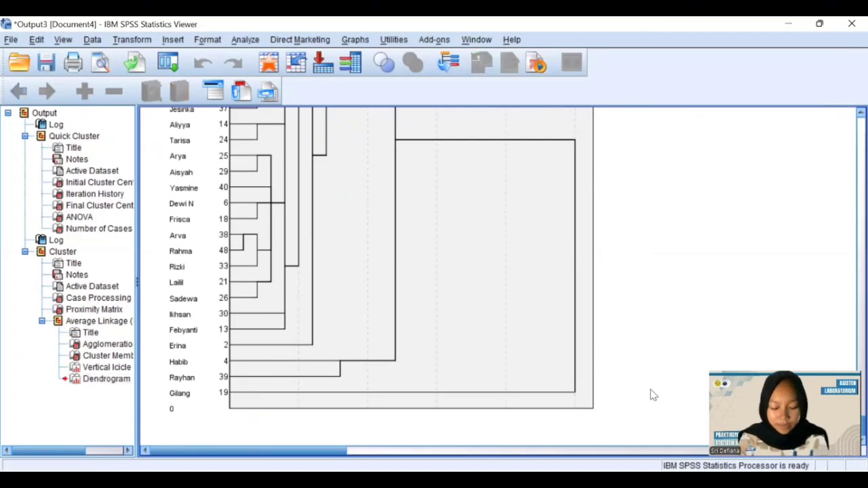